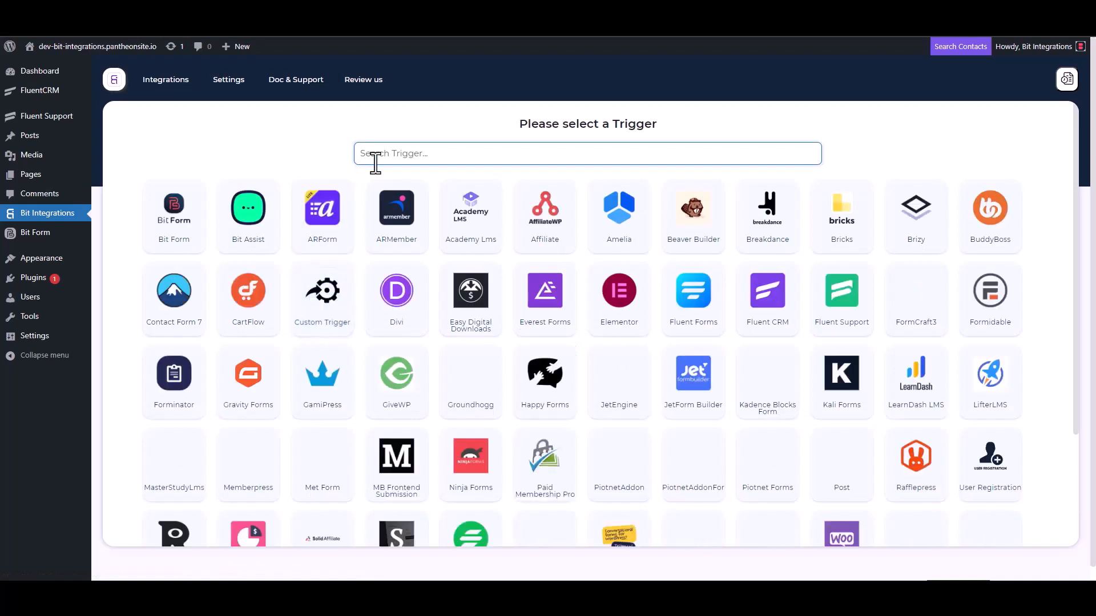
# Choose Fluent Support as the trigger, copy its webhook URL, and start fetching incoming data
pyautogui.click(844, 313)
pyautogui.click(779, 275)
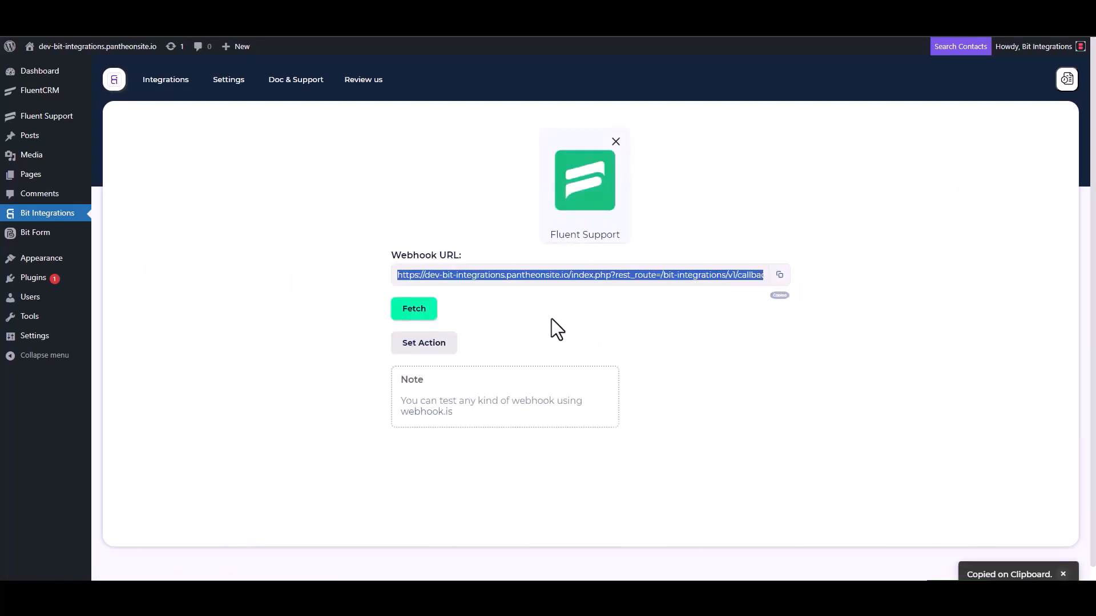
pyautogui.click(412, 315)
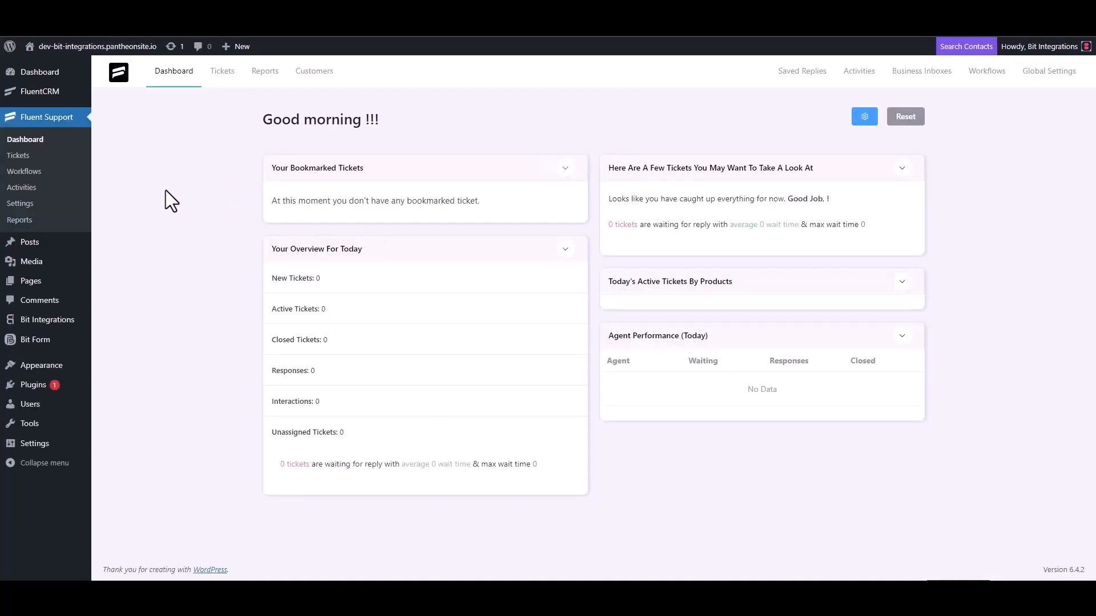
# Create an Automatic Fluent Support workflow named 'Bit Integrations' and open its editor
pyautogui.click(36, 171)
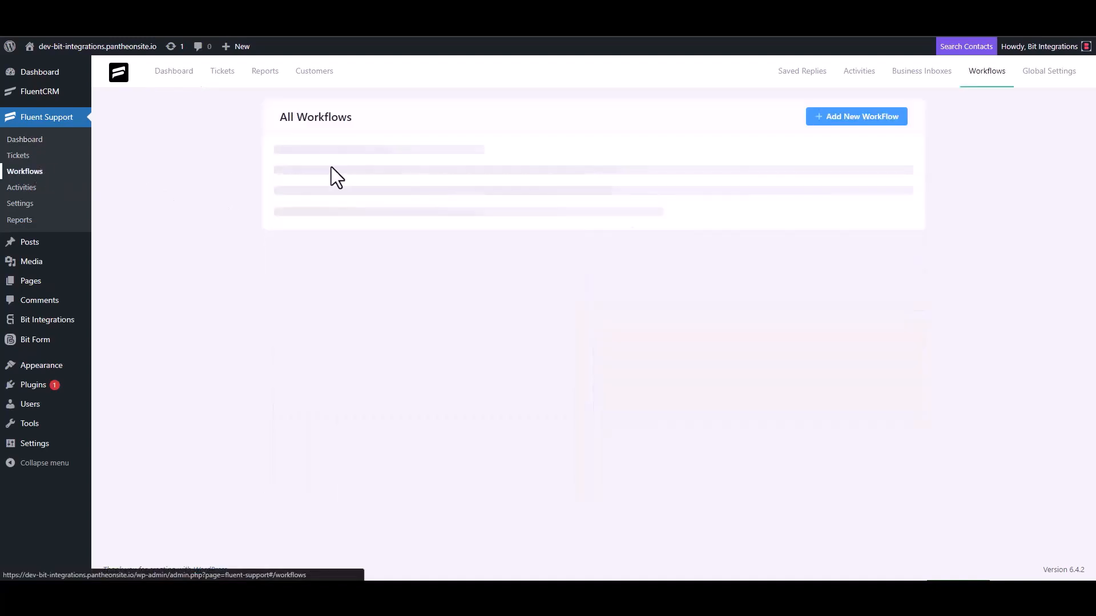
pyautogui.click(839, 118)
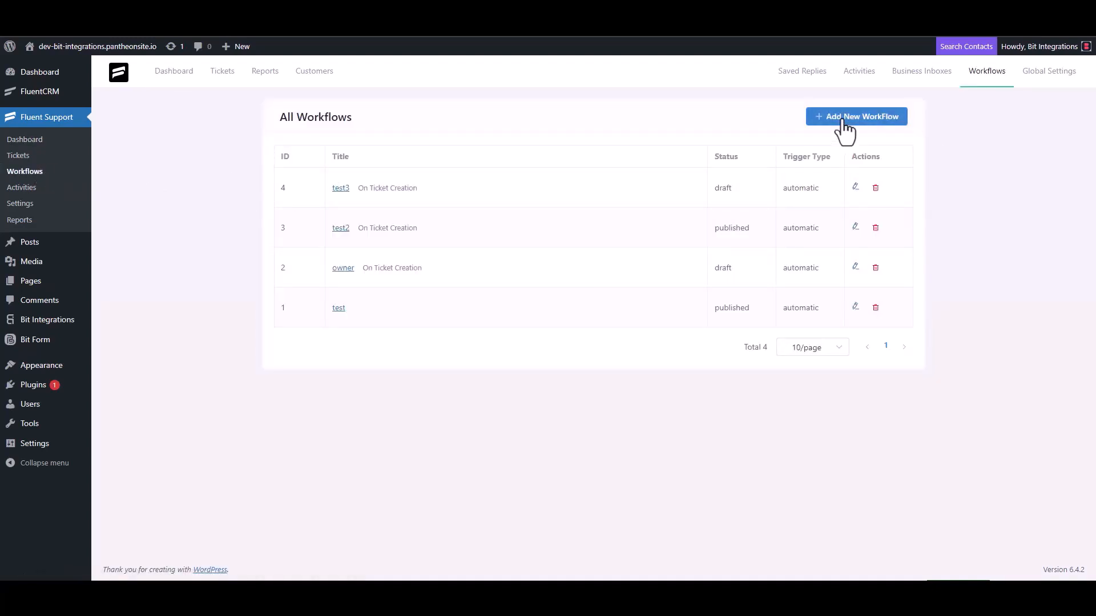
pyautogui.click(332, 135)
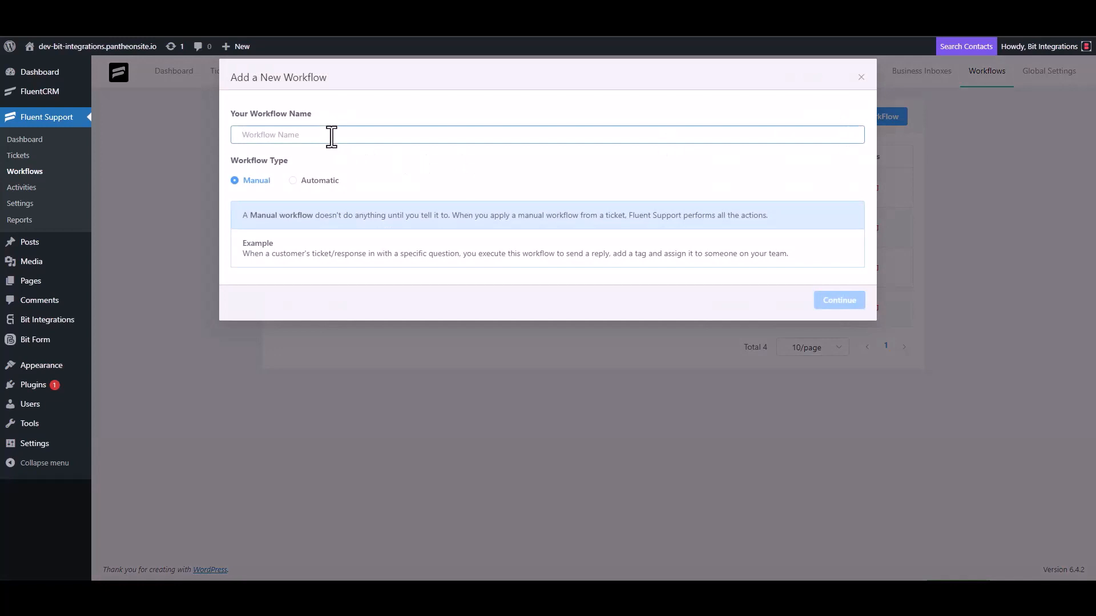
pyautogui.write('Bit Integrations')
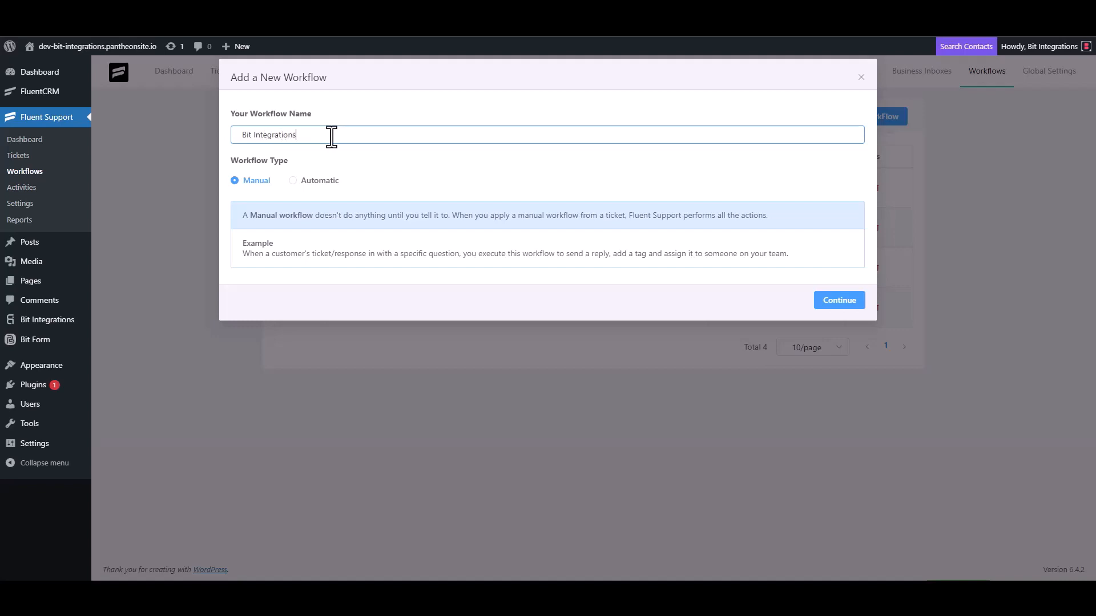
pyautogui.click(308, 181)
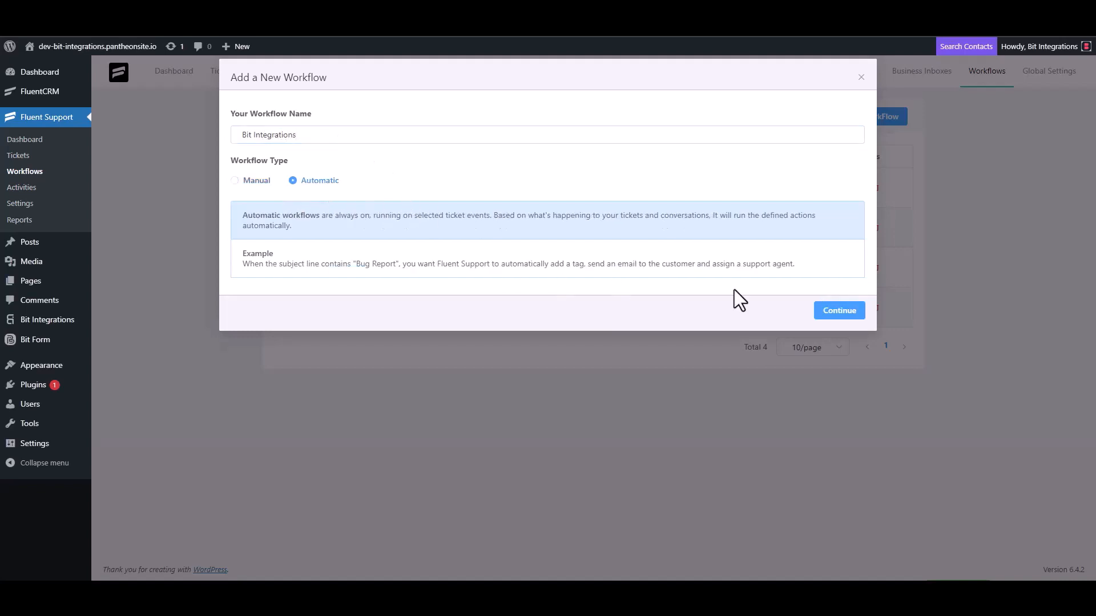
pyautogui.click(839, 313)
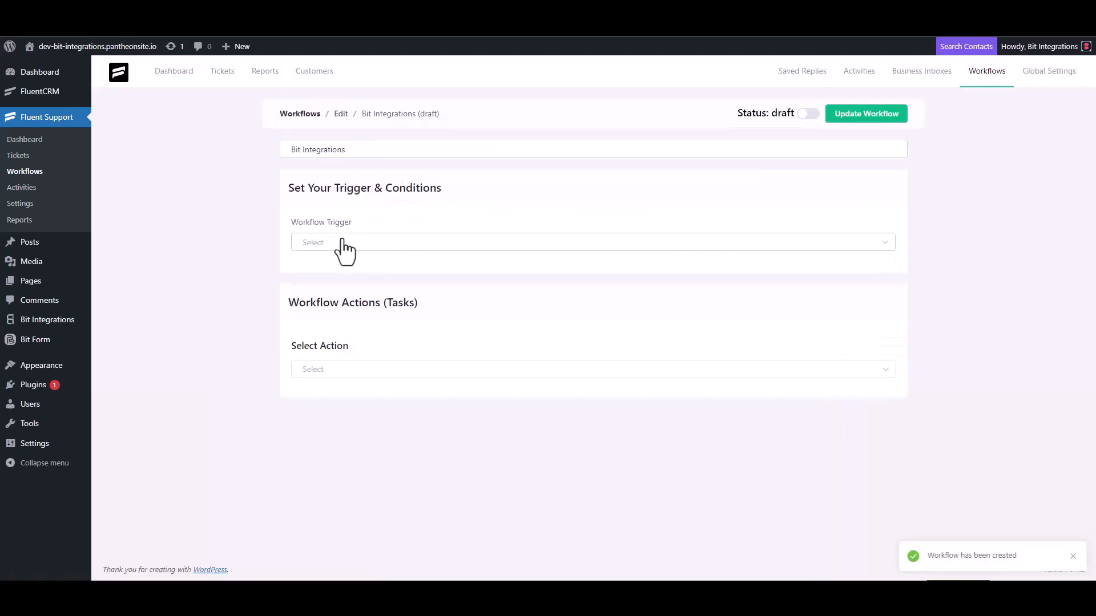
# Set the workflow trigger to On Ticket Creation and add a Trigger Outgoing Webhook action
pyautogui.click(341, 242)
pyautogui.click(337, 273)
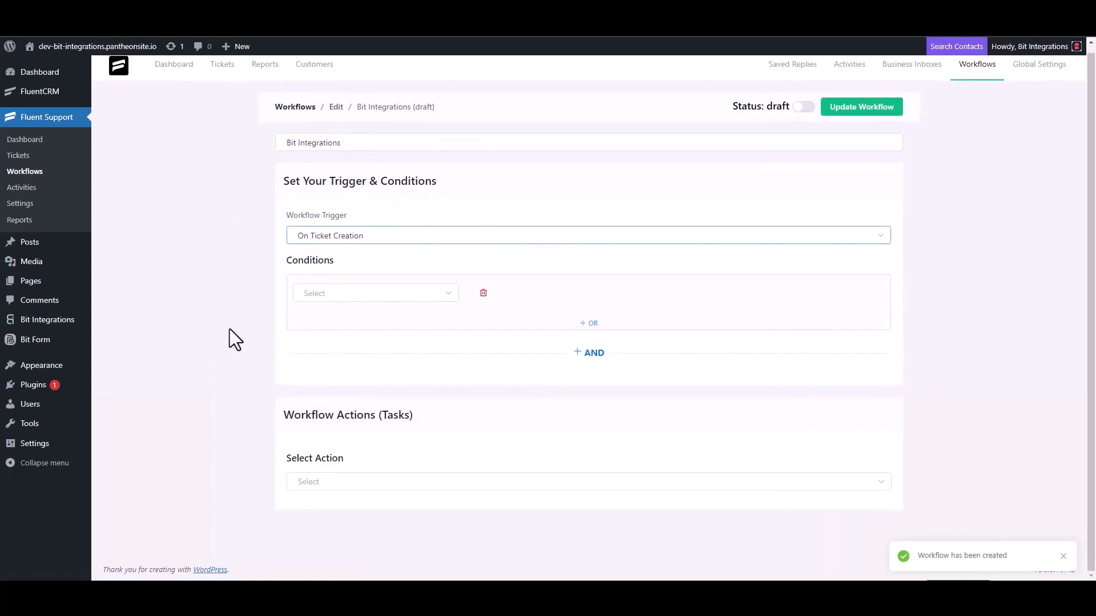
pyautogui.click(319, 481)
pyautogui.scroll(-4, 342, 393)
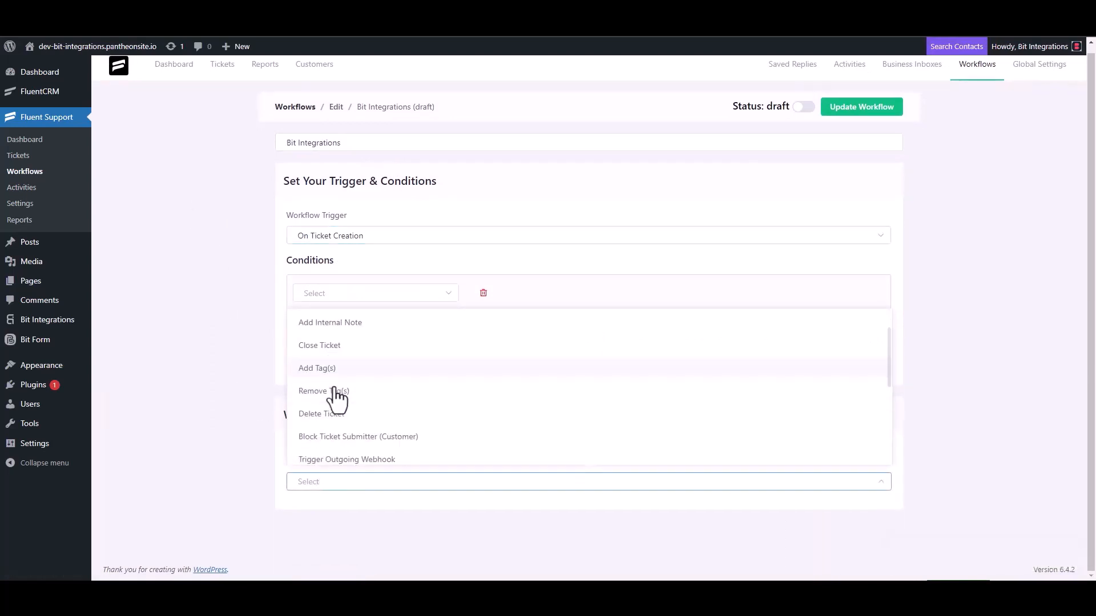
pyautogui.click(372, 324)
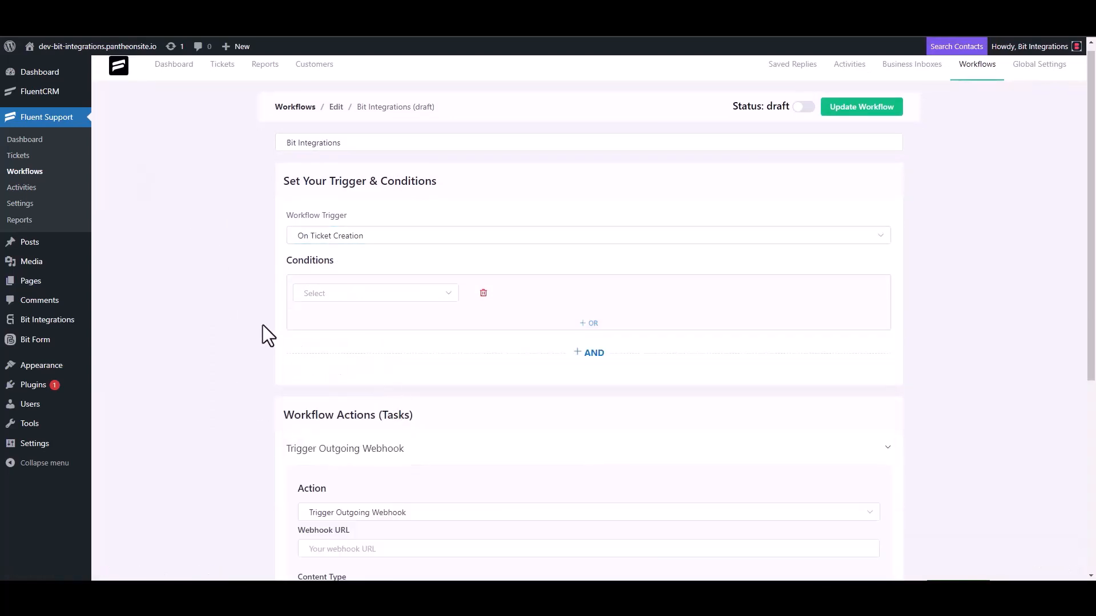
# Paste the webhook URL, title the action 'Bit Integrations', save it, and publish the workflow
pyautogui.scroll(-4, 265, 326)
pyautogui.click(371, 325)
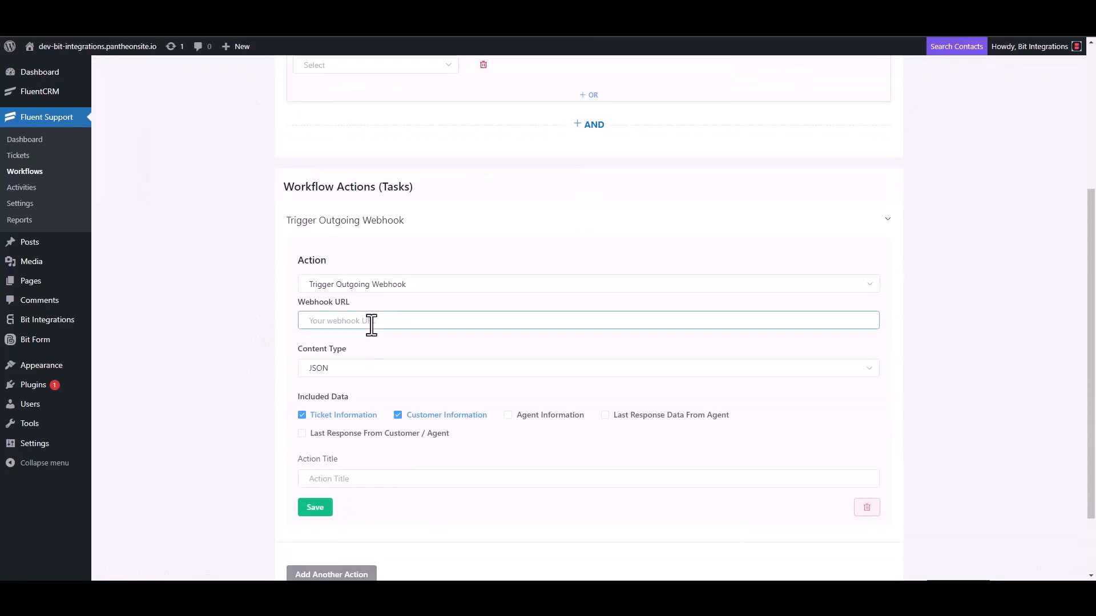
pyautogui.hotkey('ctrl', 'v')
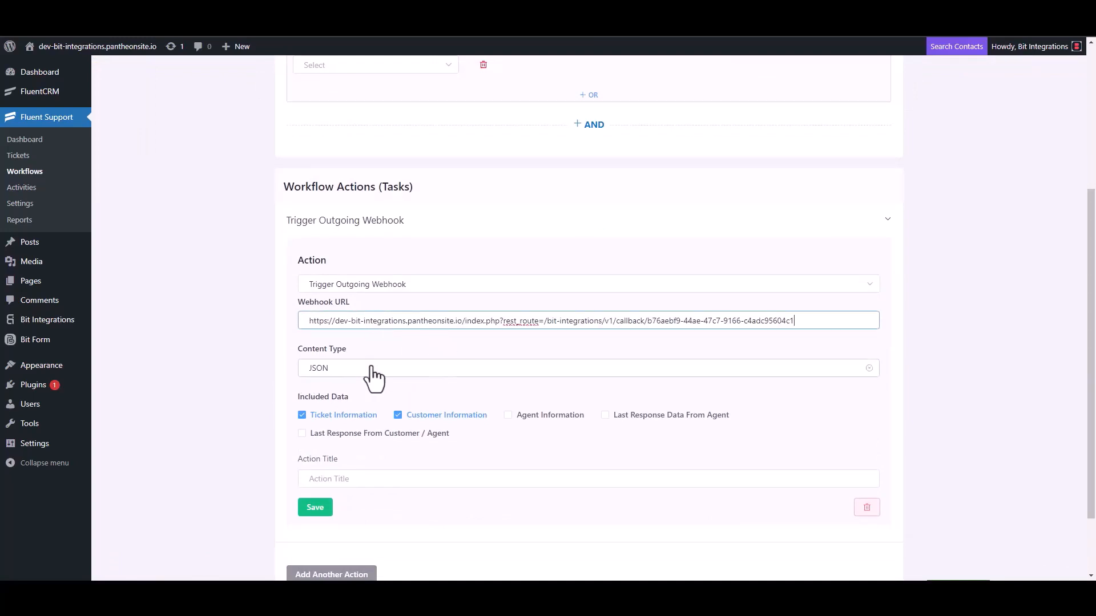
pyautogui.scroll(-2, 372, 378)
pyautogui.click(342, 395)
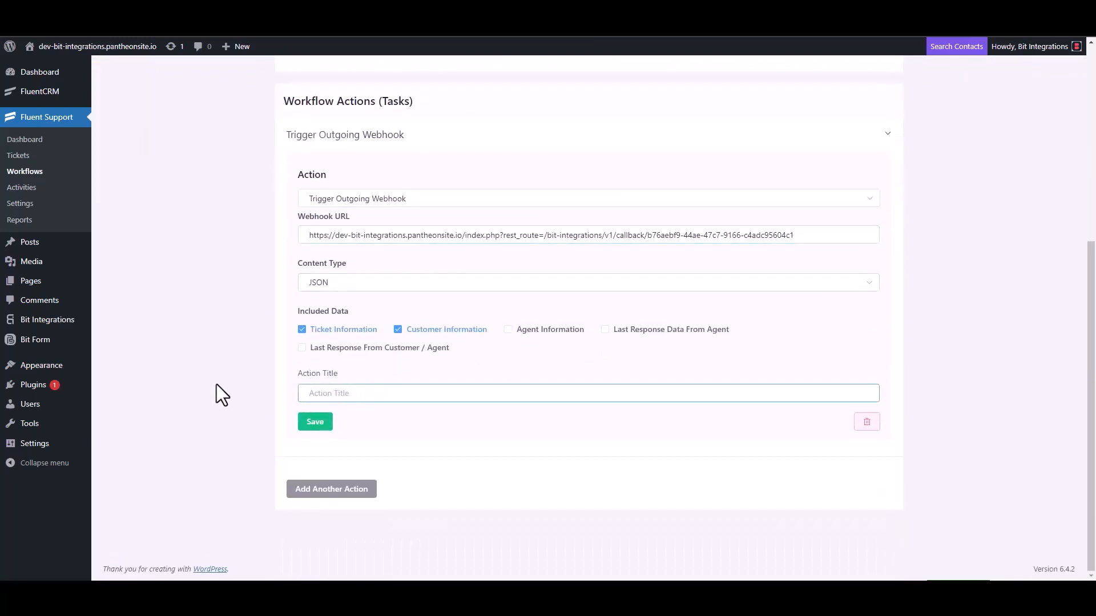
pyautogui.write('Bit Integrations')
pyautogui.click(314, 423)
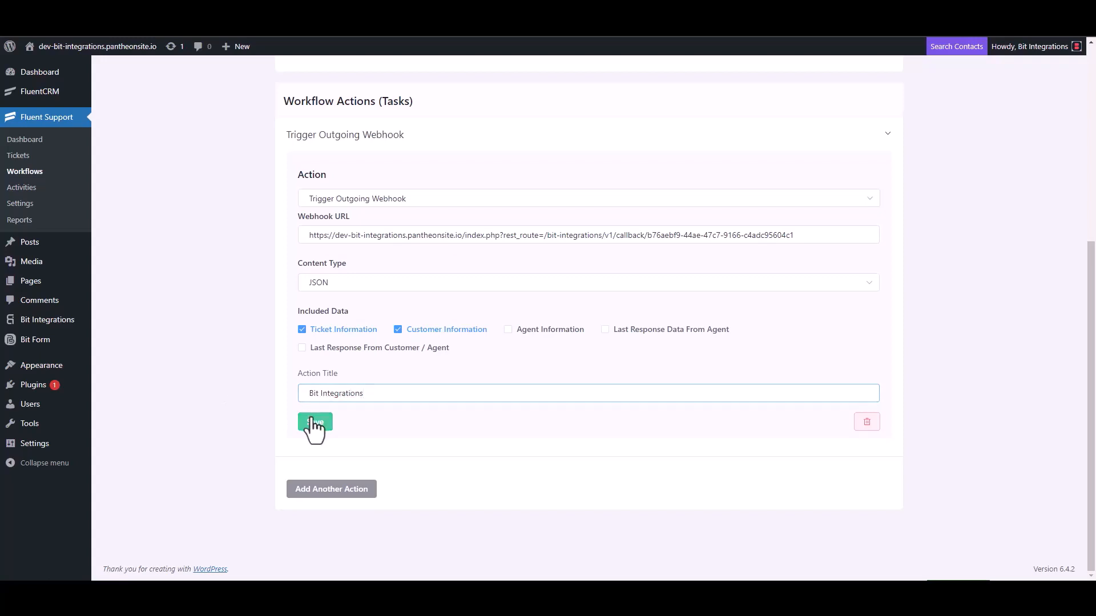
pyautogui.click(803, 104)
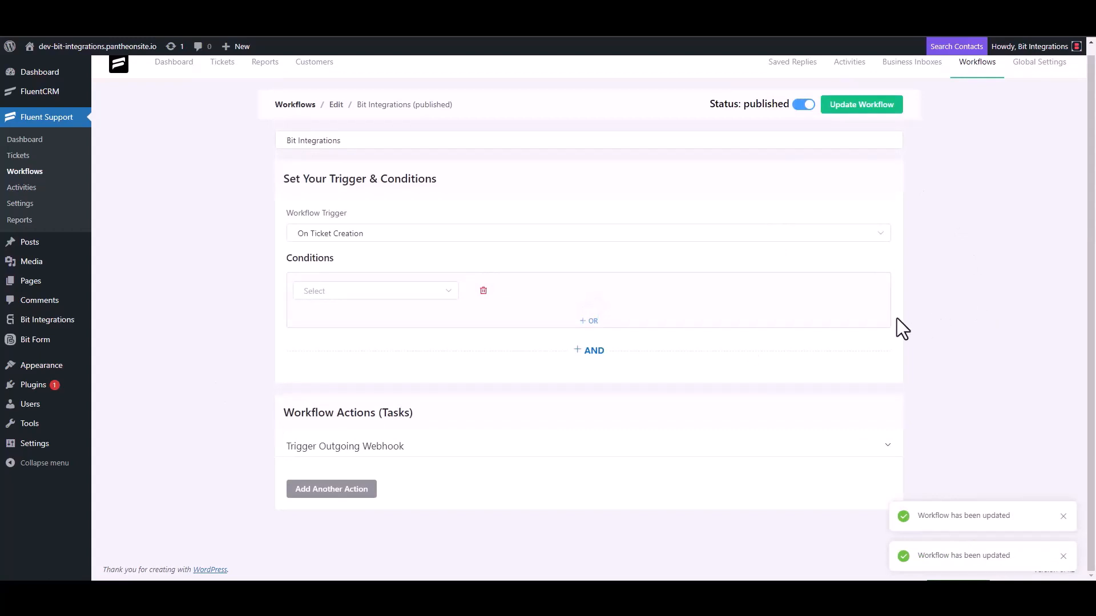
# Start a new ticket and create a new test contact with its e-mail address
pyautogui.click(27, 160)
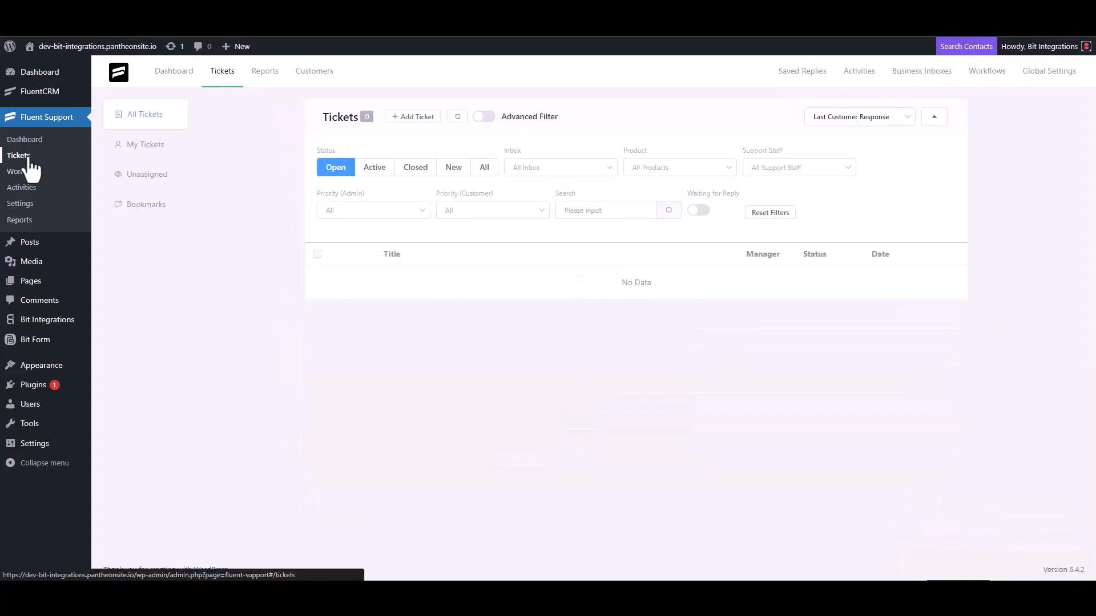
pyautogui.click(411, 118)
pyautogui.click(448, 147)
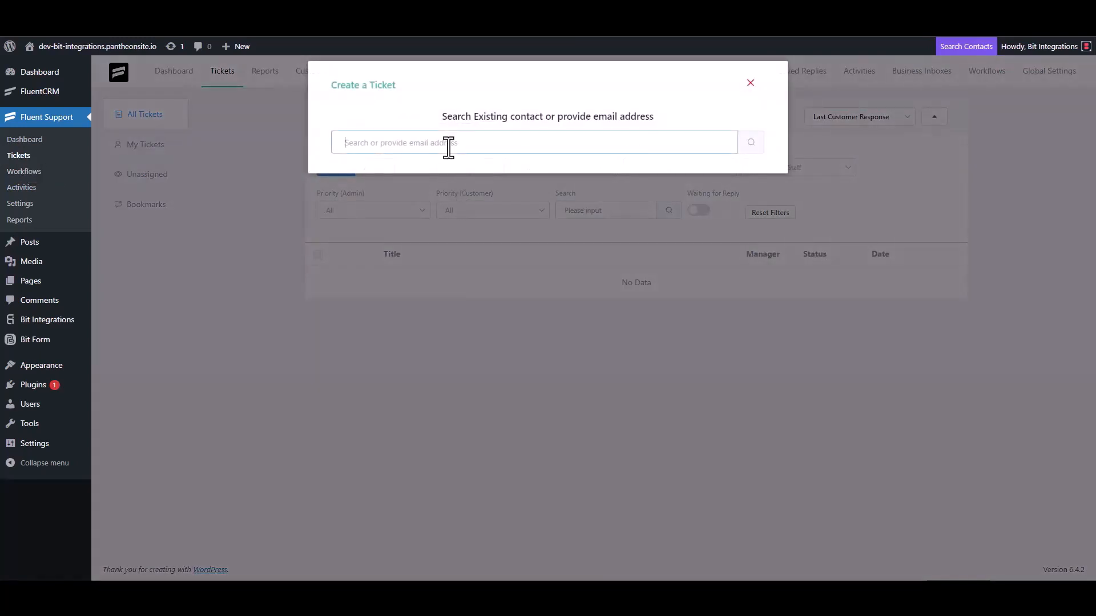
pyautogui.write('test@gmail.com')
pyautogui.click(751, 145)
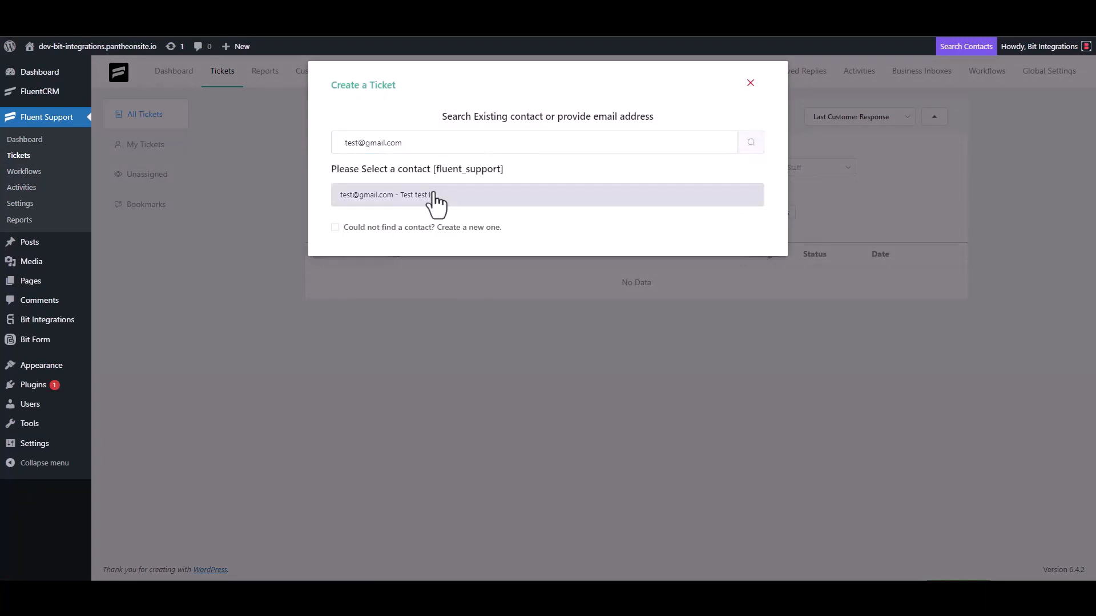
pyautogui.click(380, 228)
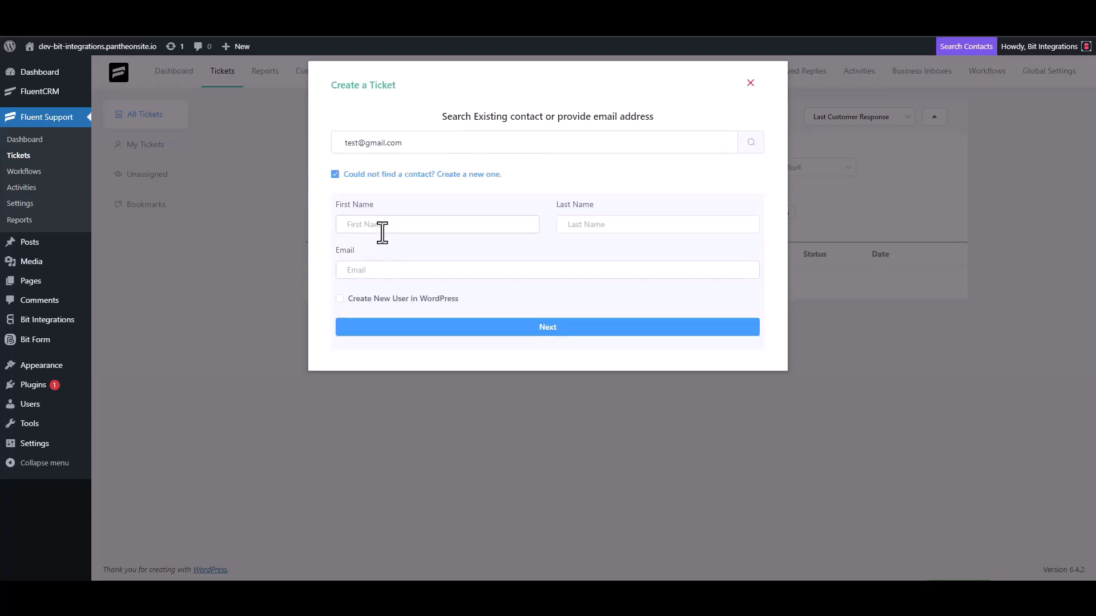
pyautogui.write('test3')
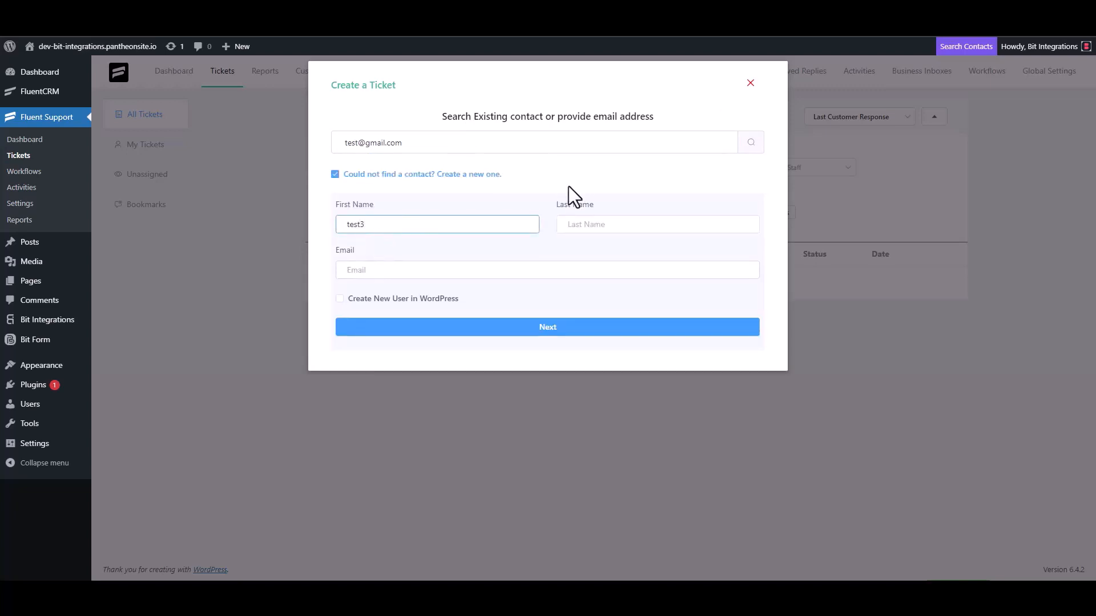
pyautogui.click(388, 273)
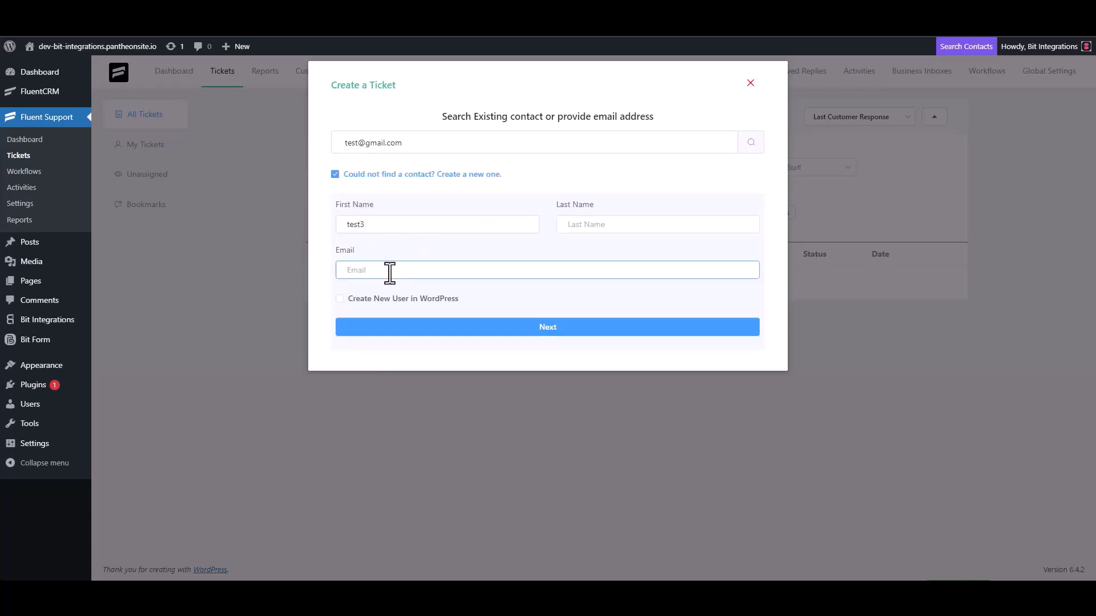
pyautogui.write('test3@gmail.com')
pyautogui.click(559, 327)
# Enter 'test' as subject and ticket details, then create the ticket
pyautogui.click(399, 206)
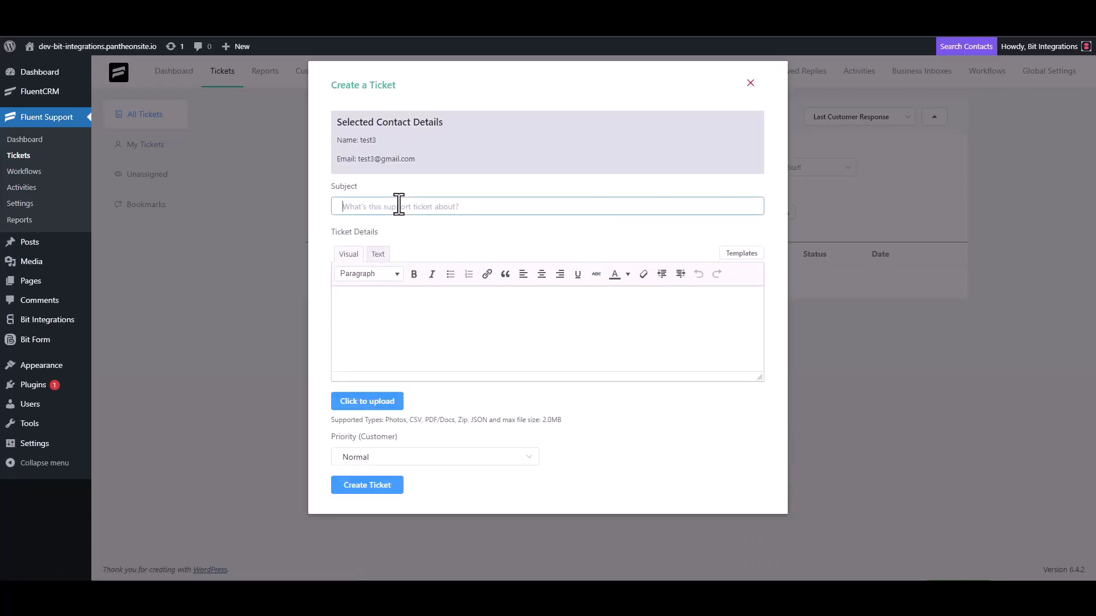
pyautogui.write('test')
pyautogui.click(387, 306)
pyautogui.write('test')
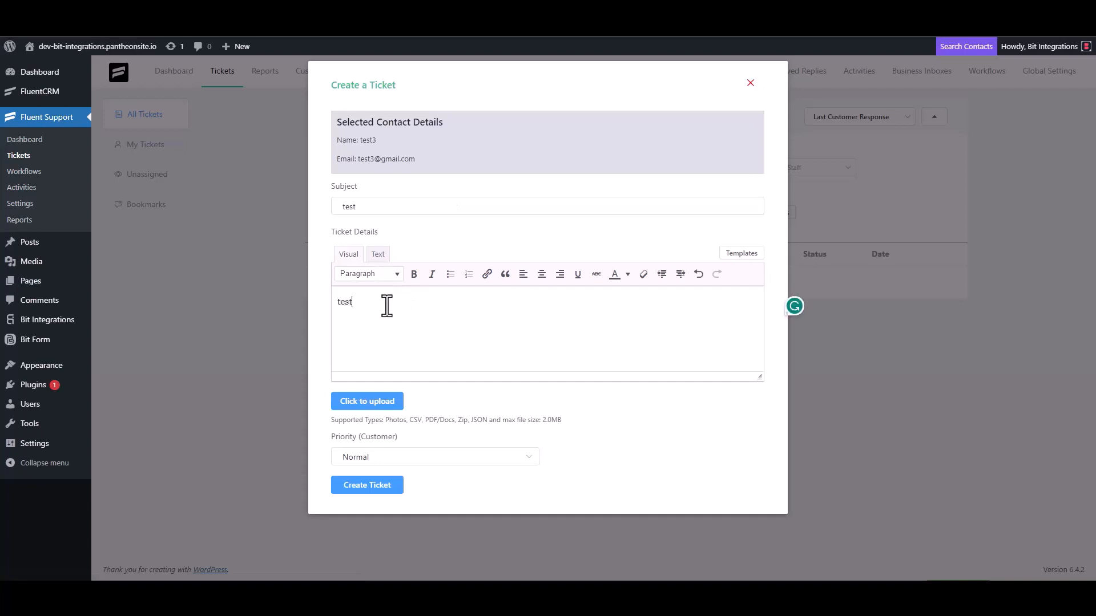
pyautogui.click(375, 483)
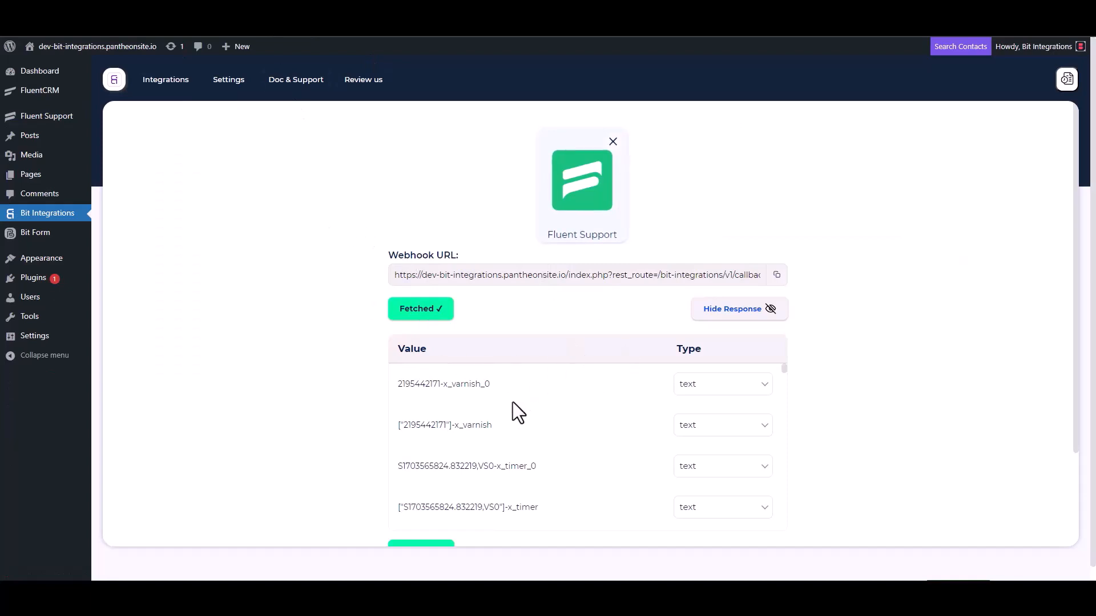
# Review the fetched webhook fields, then search actions for 'send' and pick SendPulse
pyautogui.scroll(-5, 509, 402)
pyautogui.scroll(-3, 356, 439)
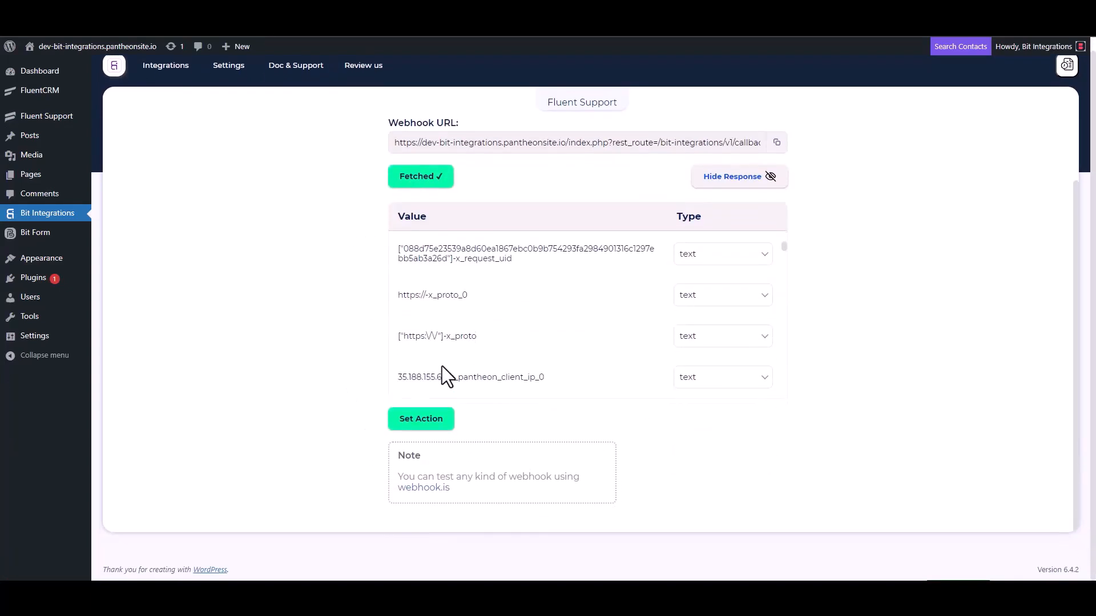
pyautogui.scroll(-4, 508, 305)
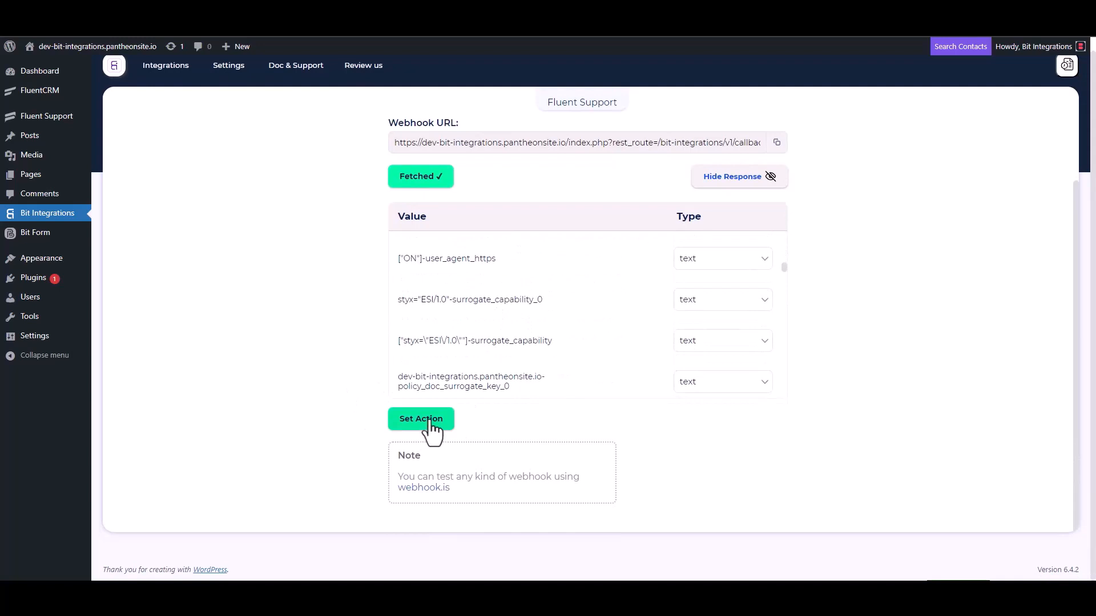
pyautogui.click(421, 419)
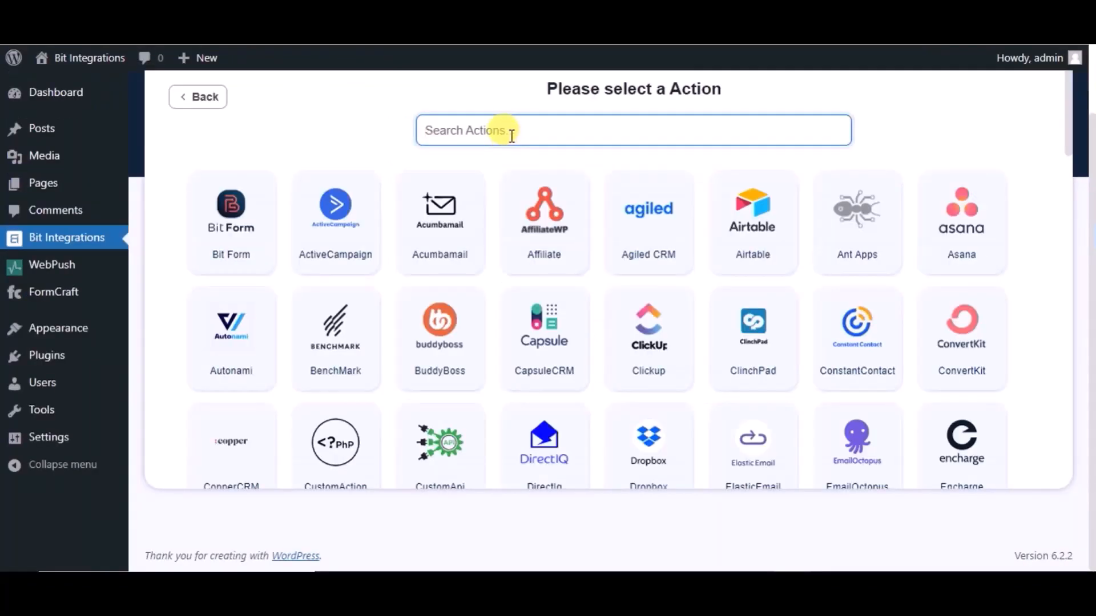
pyautogui.write('send')
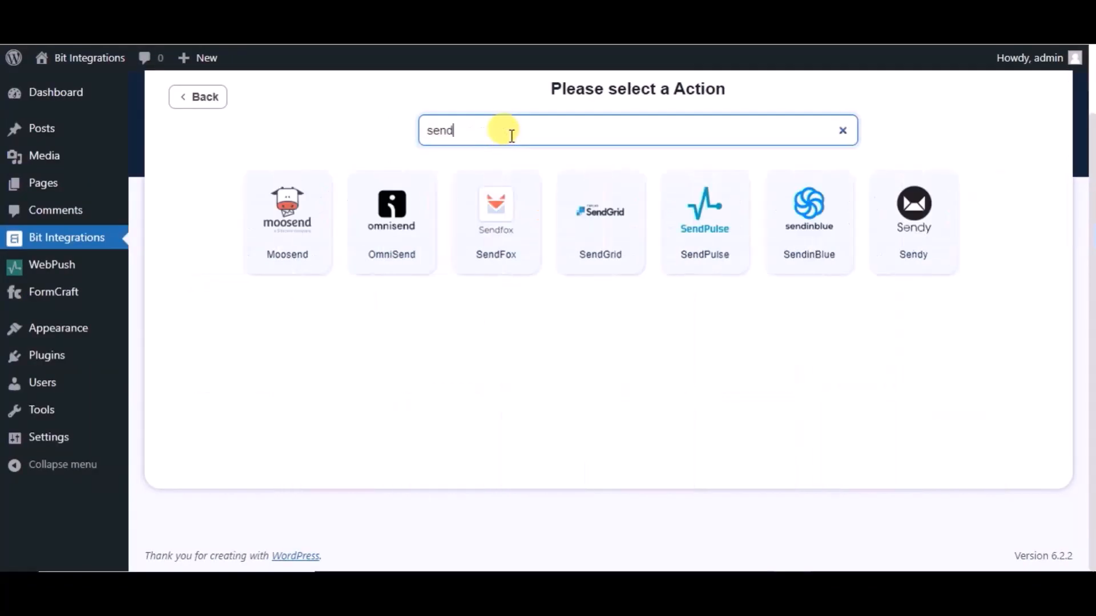
pyautogui.click(742, 260)
# Rename the SendPulse integration to 'Bit Integrations'
pyautogui.click(307, 204)
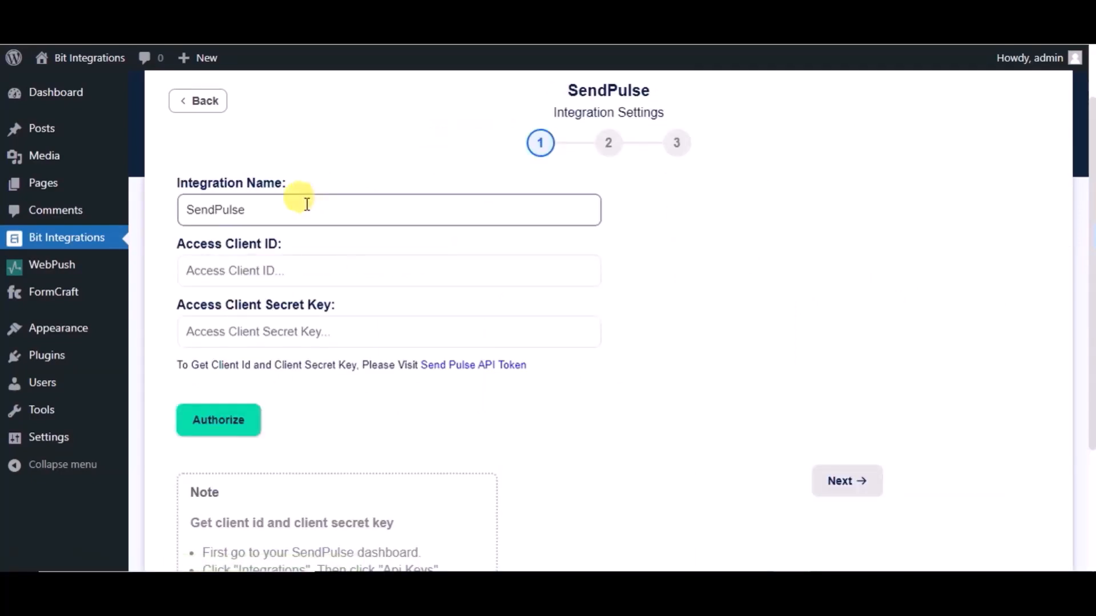
pyautogui.doubleClick(307, 204)
pyautogui.write('Bit ')
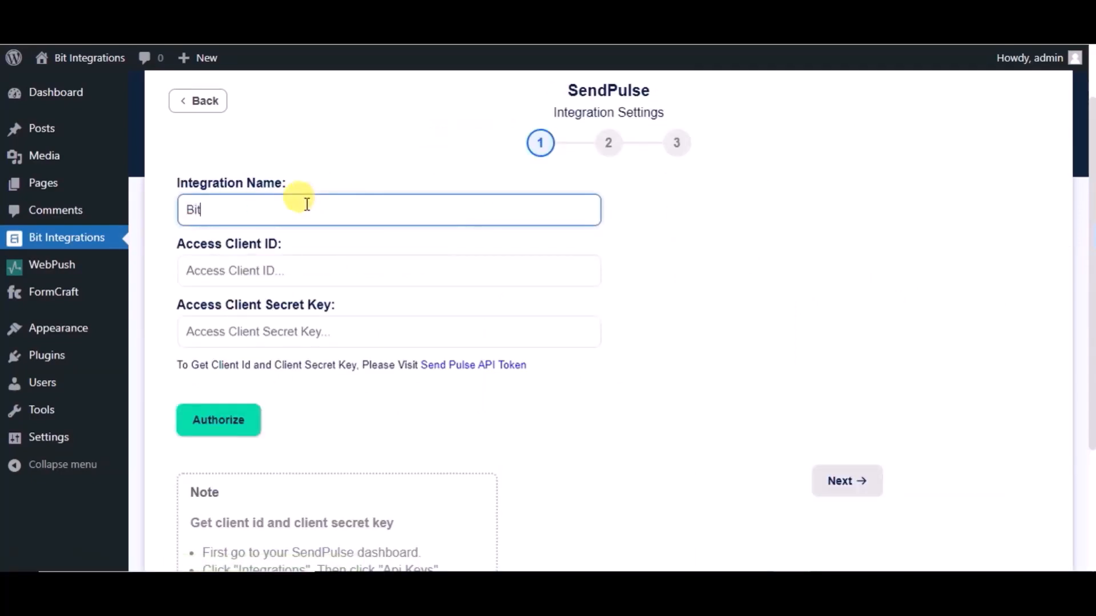
pyautogui.write('Integrations')
# Open SendPulse's API token page and copy the client ID
pyautogui.click(306, 277)
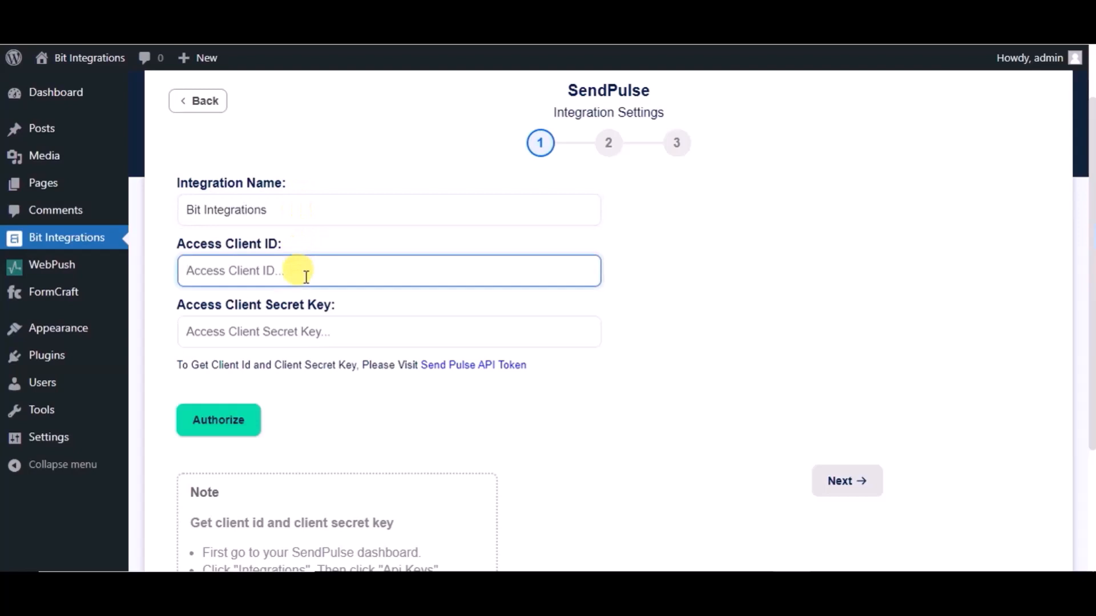
pyautogui.click(473, 368)
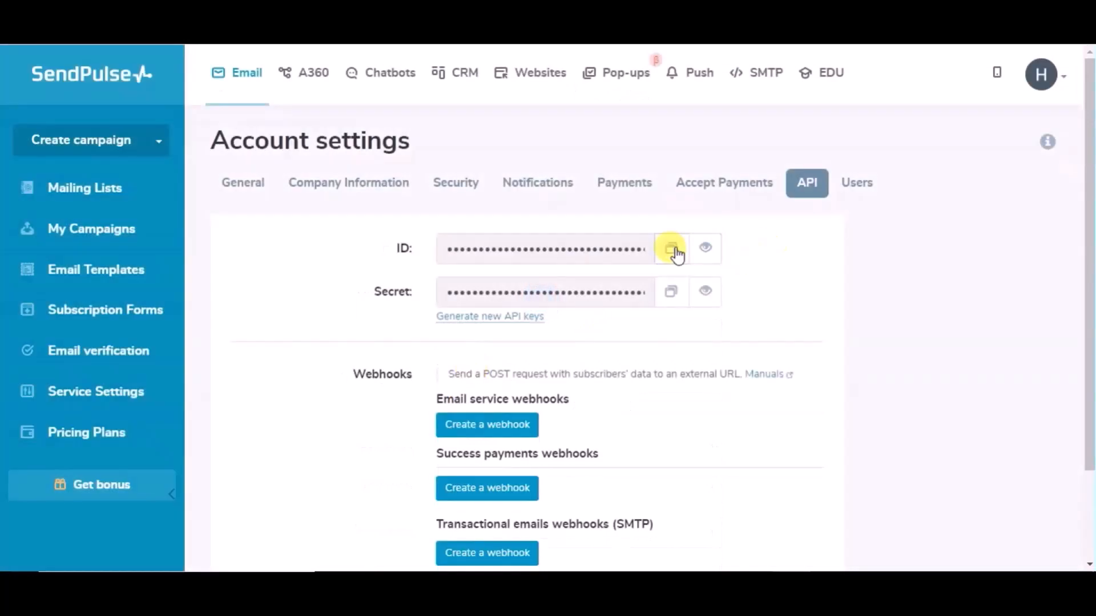
pyautogui.click(673, 251)
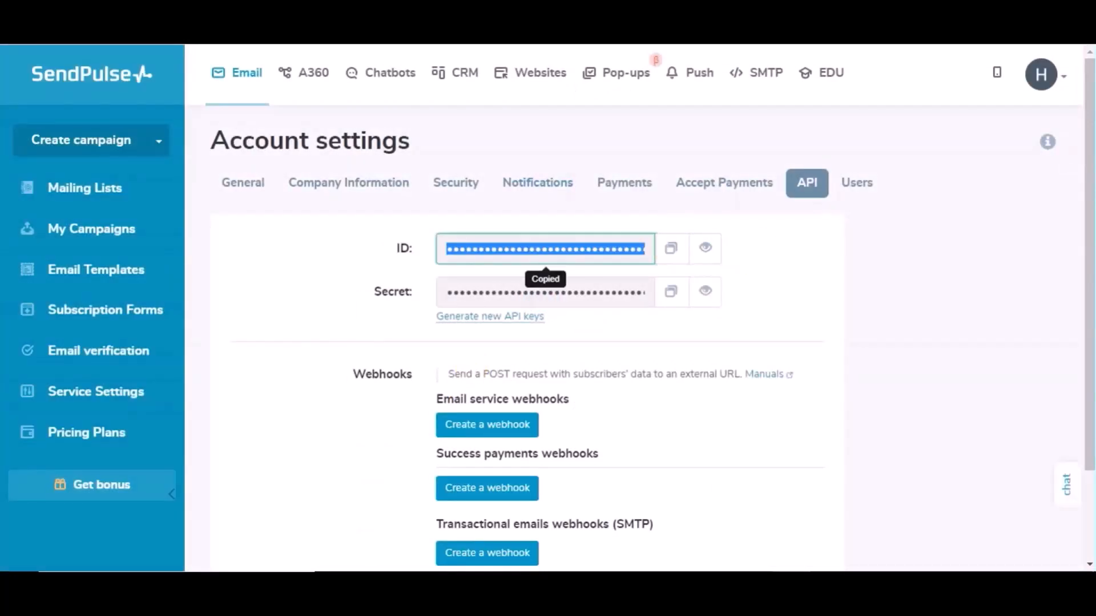
# Paste the SendPulse client ID and client secret into the integration, then authorize it
pyautogui.click(360, 274)
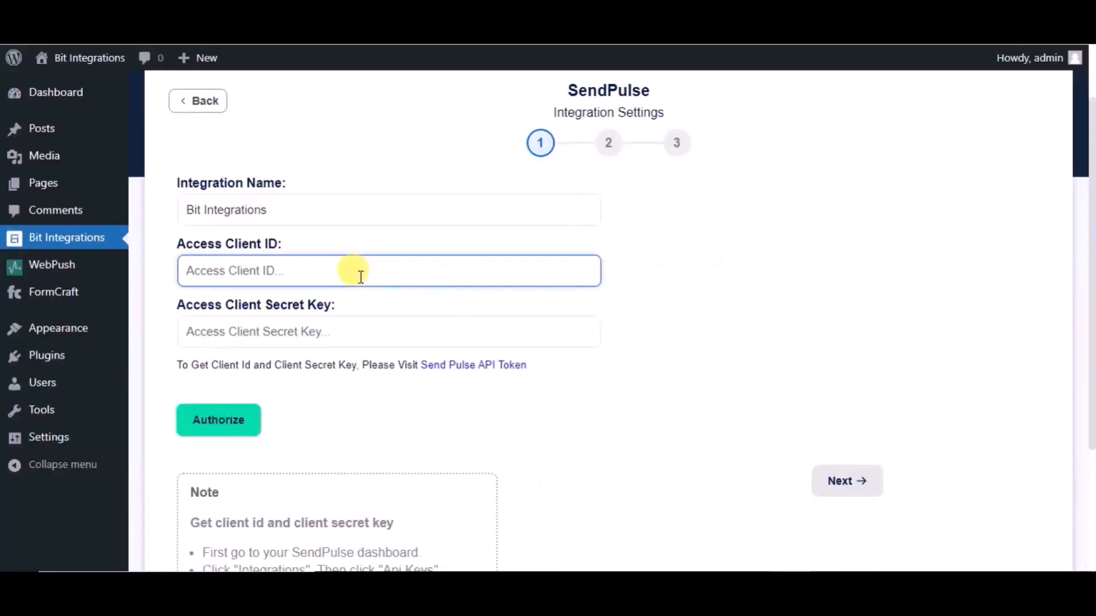
pyautogui.hotkey('ctrl', 'v')
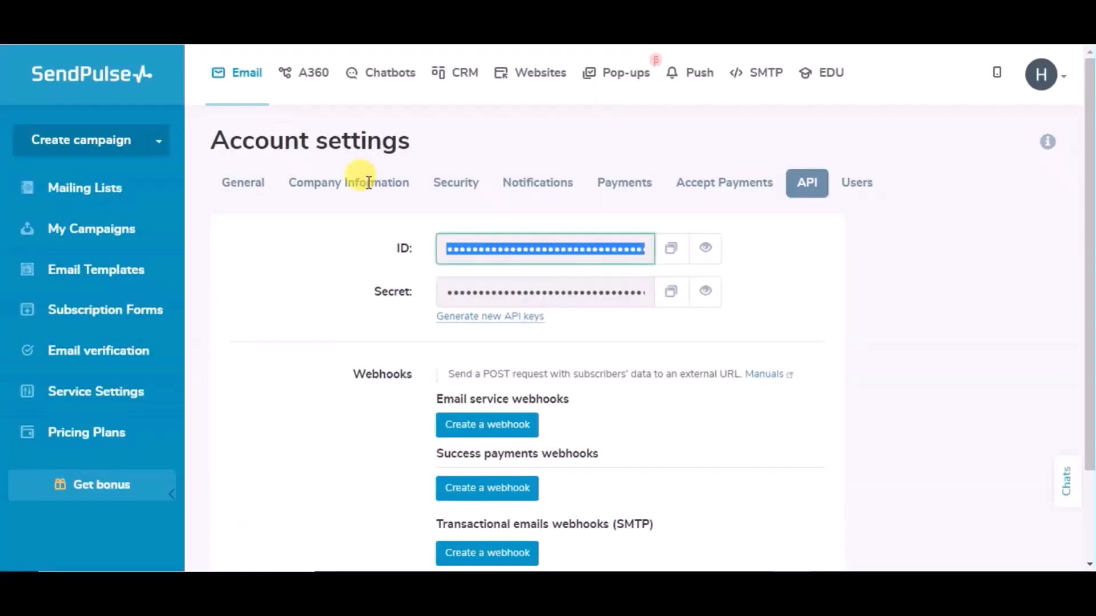
pyautogui.click(671, 292)
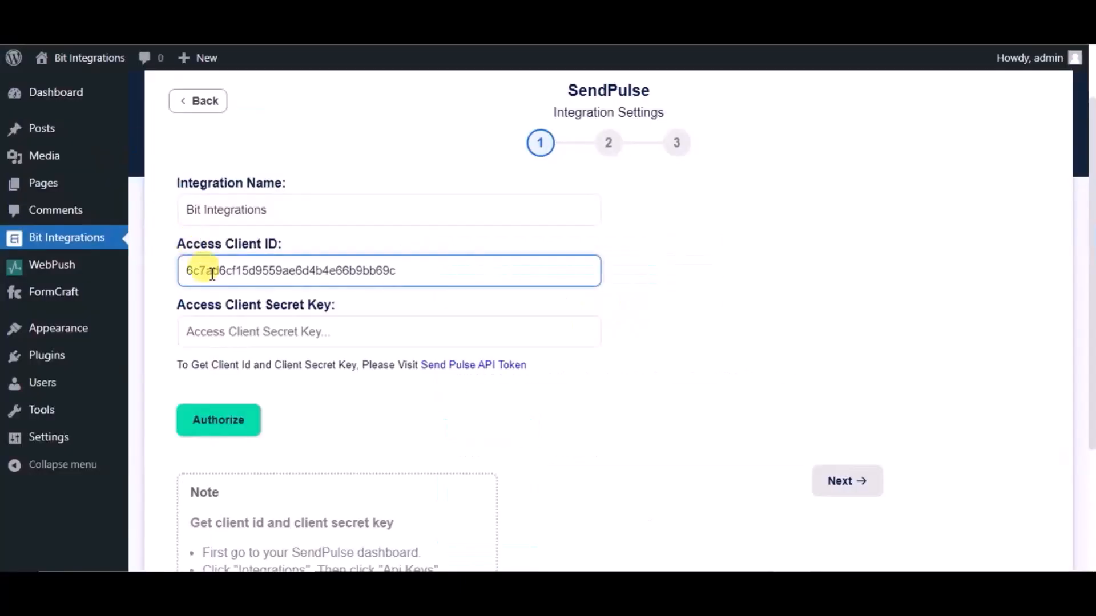
pyautogui.click(247, 330)
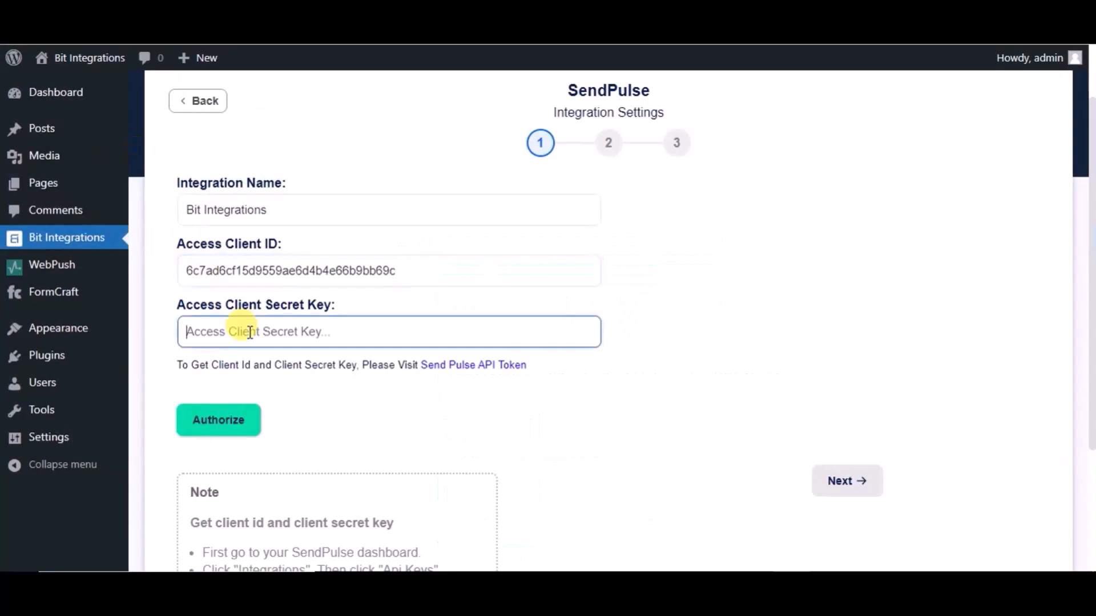
pyautogui.hotkey('ctrl', 'v')
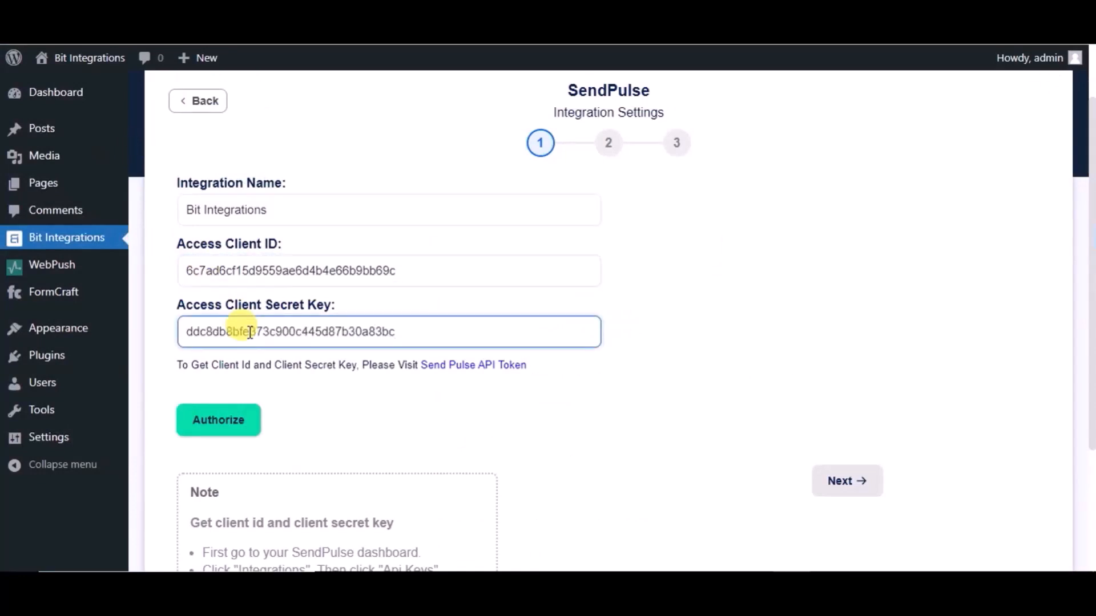
pyautogui.click(232, 409)
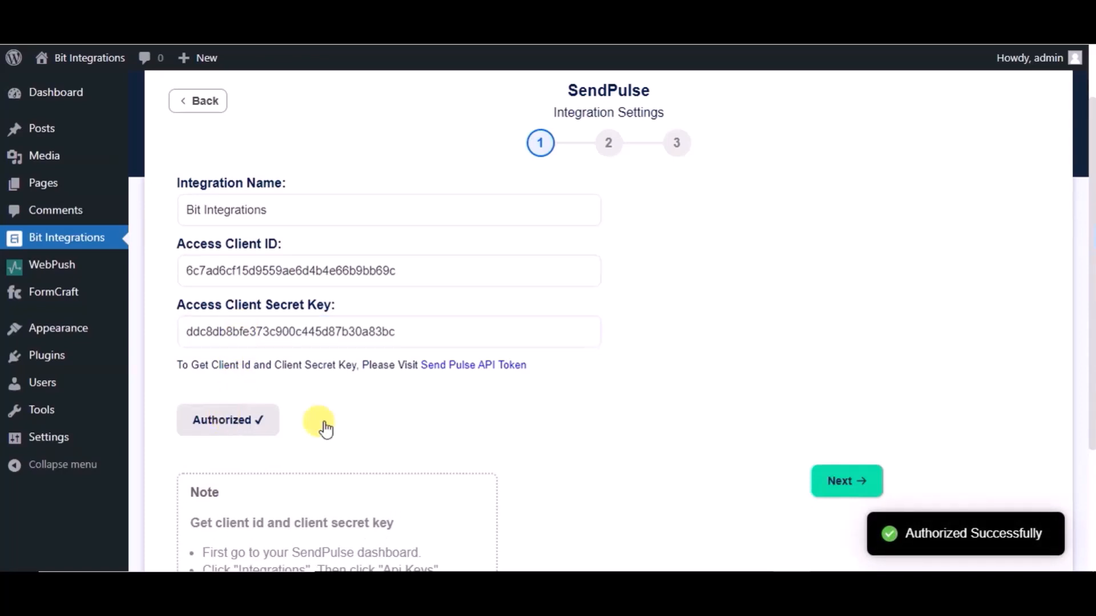
# Select the 'My emails' list and map the Email field to SendPulse Email
pyautogui.click(839, 488)
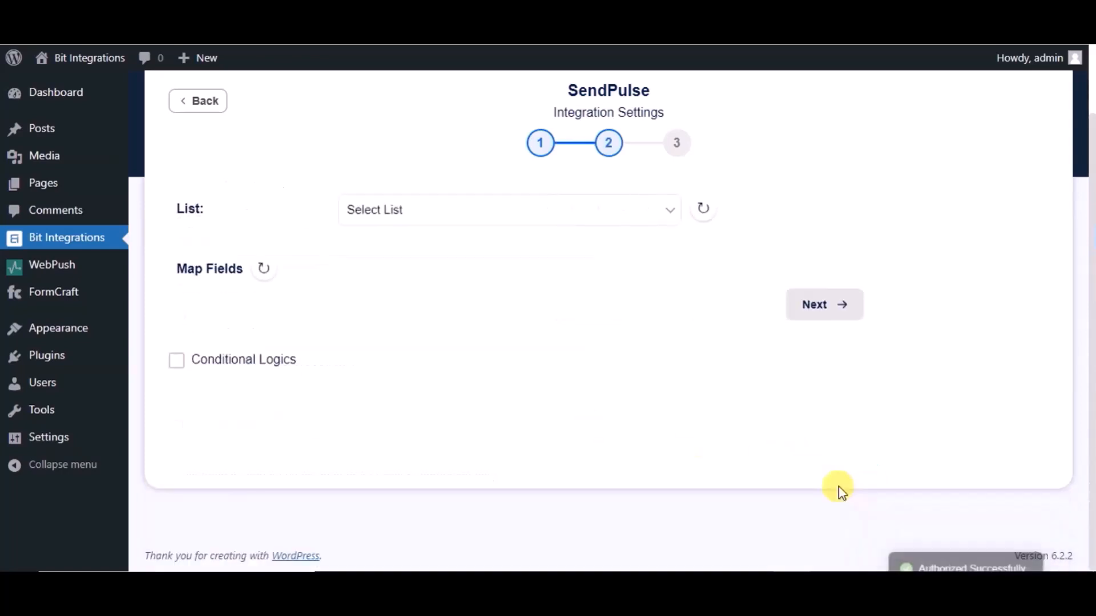
pyautogui.click(559, 218)
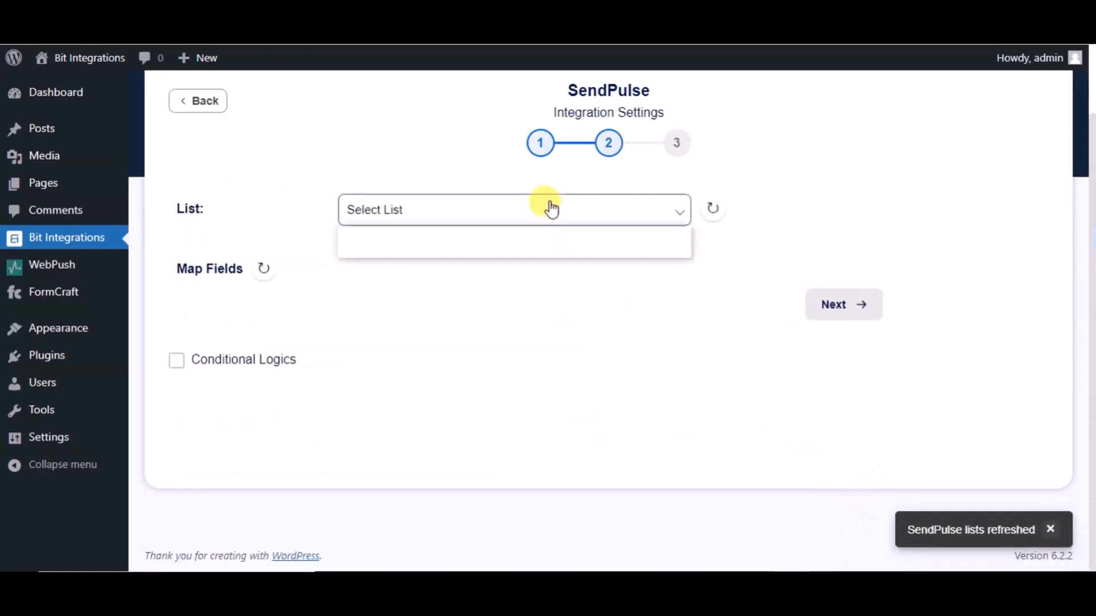
pyautogui.click(464, 246)
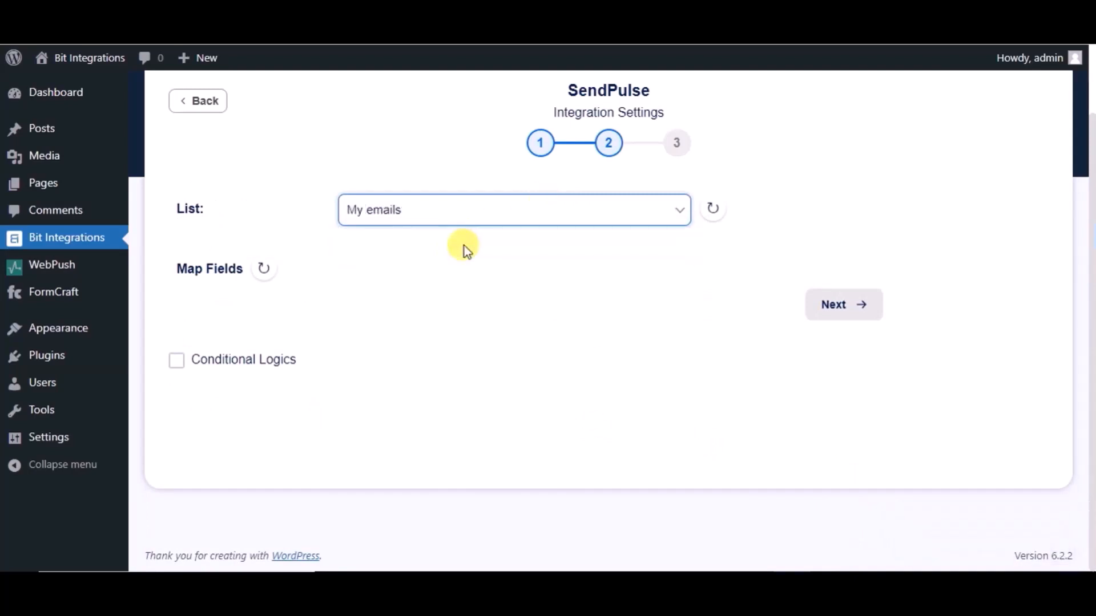
pyautogui.click(385, 324)
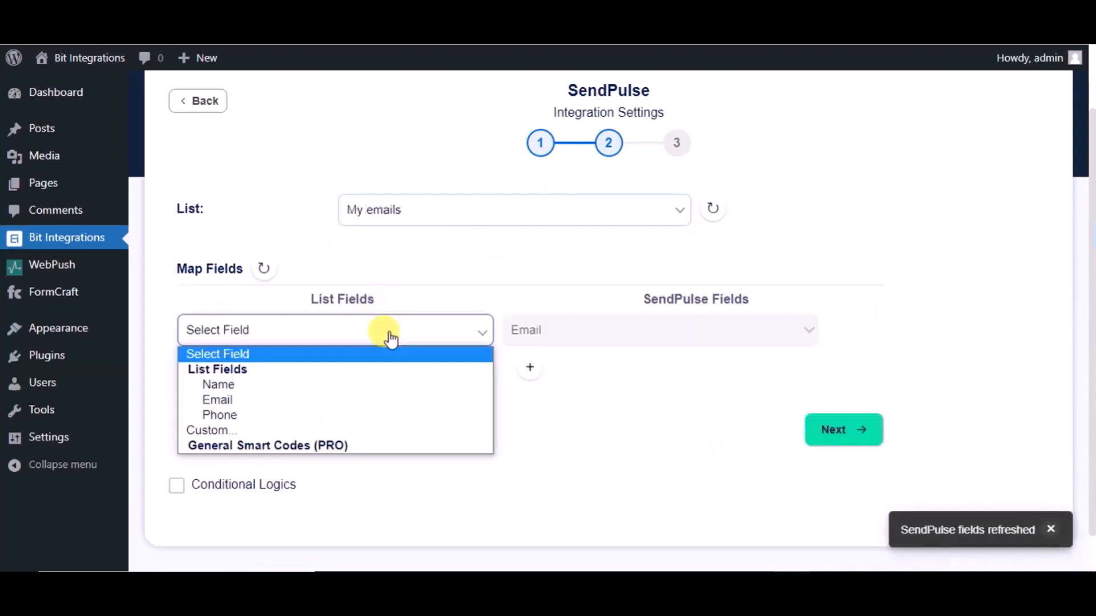
pyautogui.click(271, 399)
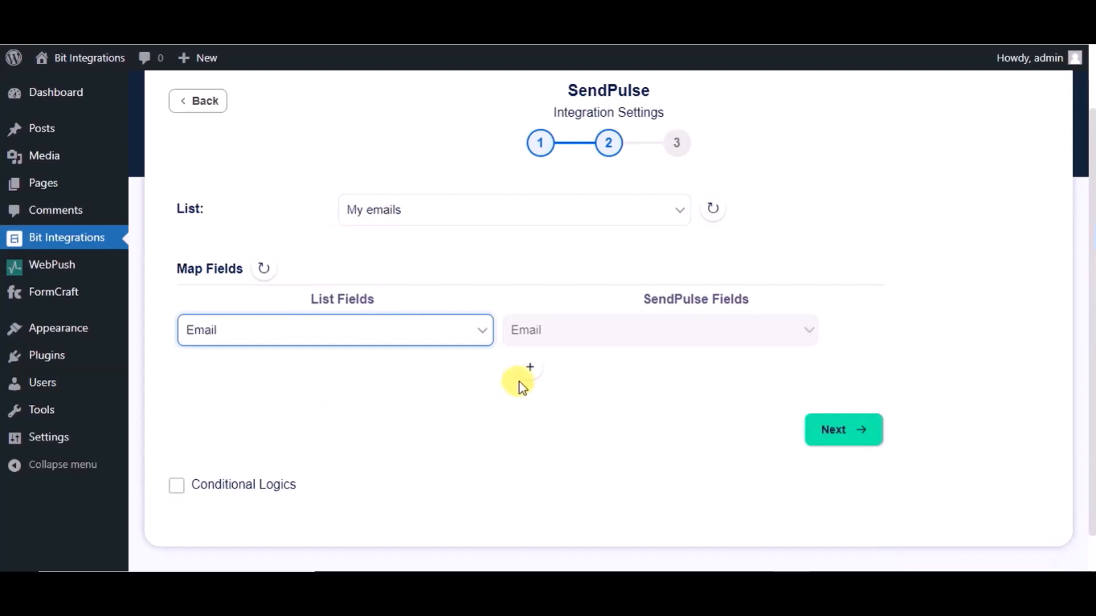
# Add field mappings Name → Name and Phone → Phone
pyautogui.click(531, 369)
pyautogui.click(575, 382)
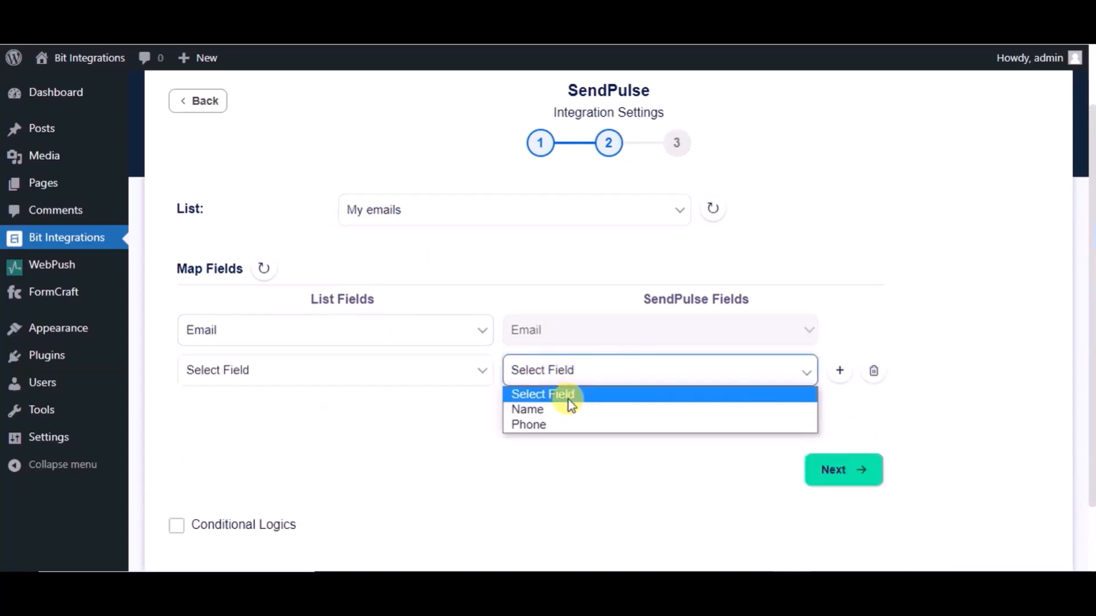
pyautogui.click(566, 410)
pyautogui.click(445, 371)
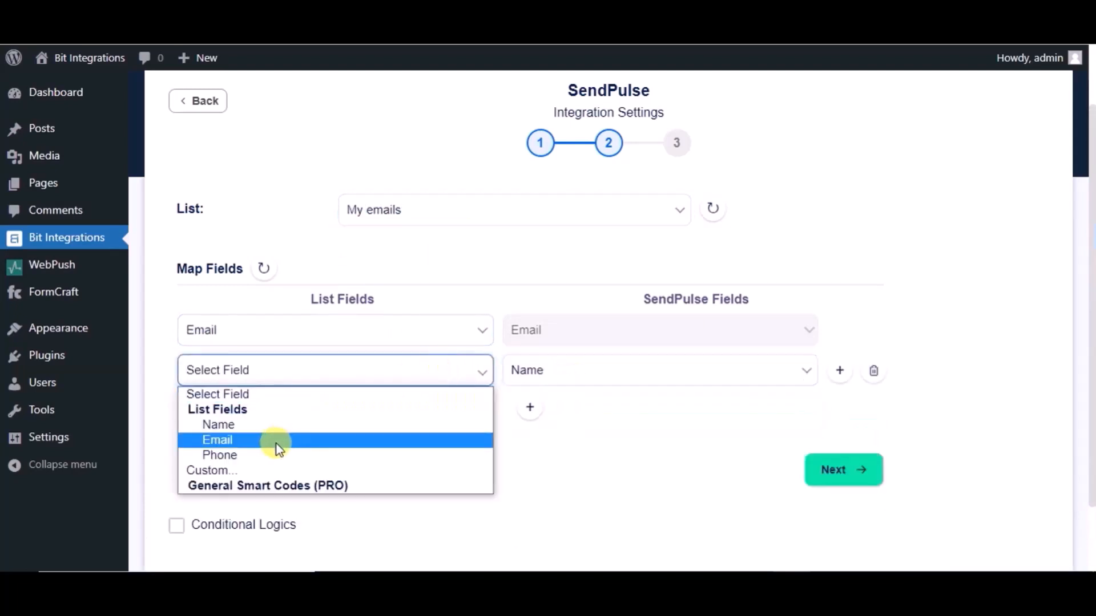
pyautogui.click(273, 427)
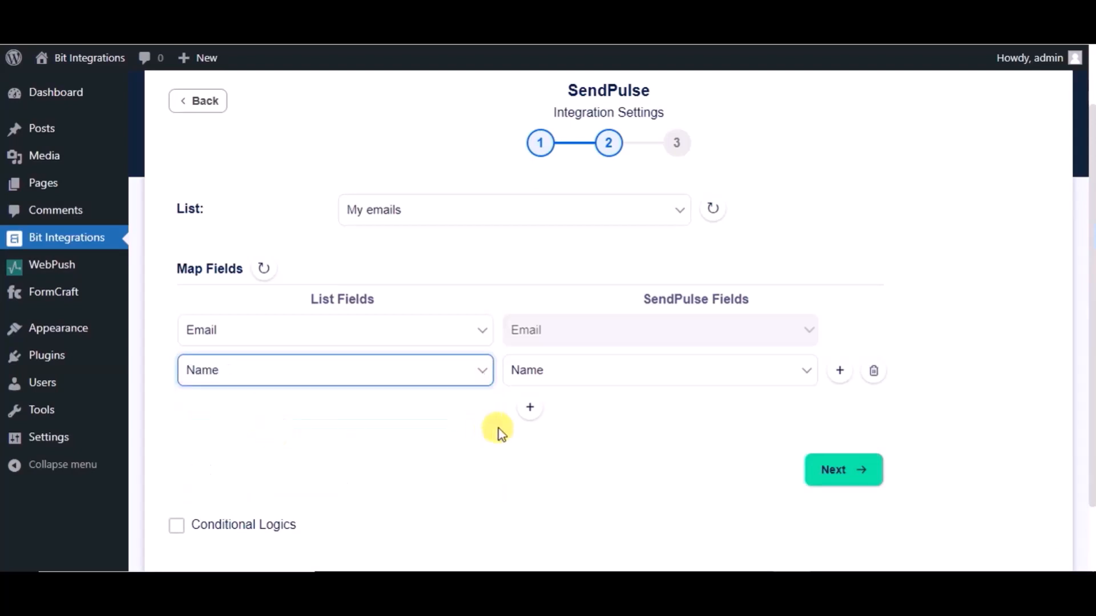
pyautogui.click(529, 408)
pyautogui.click(560, 414)
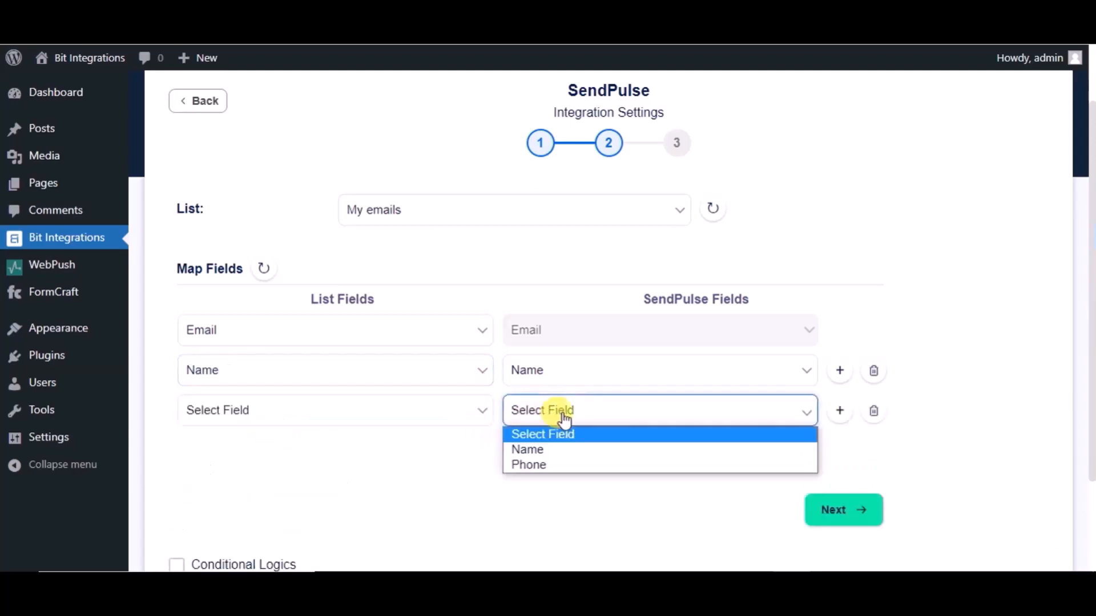
pyautogui.click(550, 463)
pyautogui.click(473, 425)
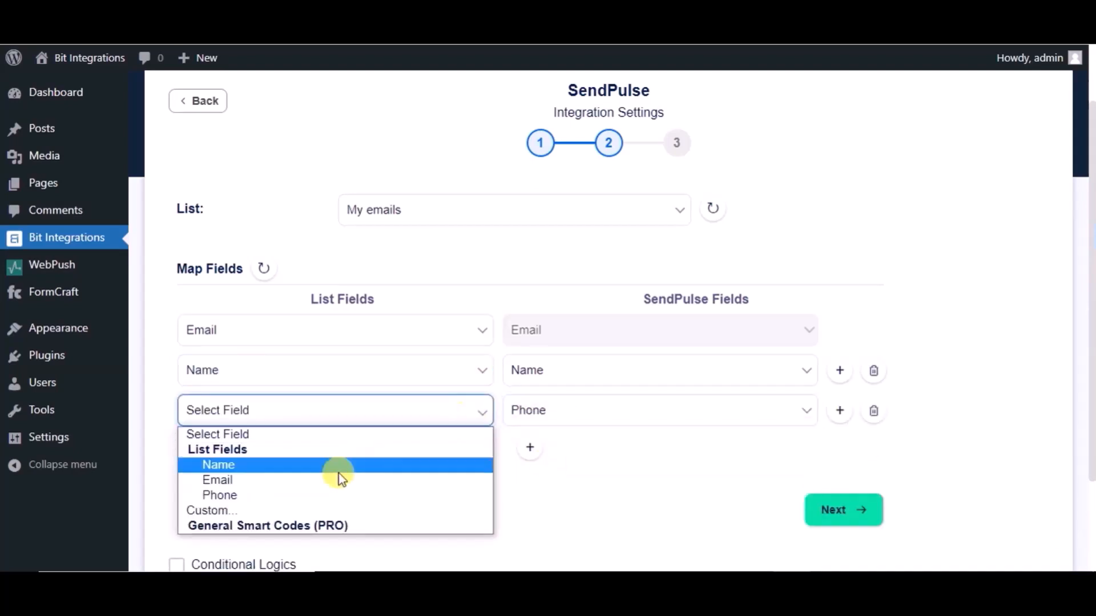
pyautogui.click(299, 502)
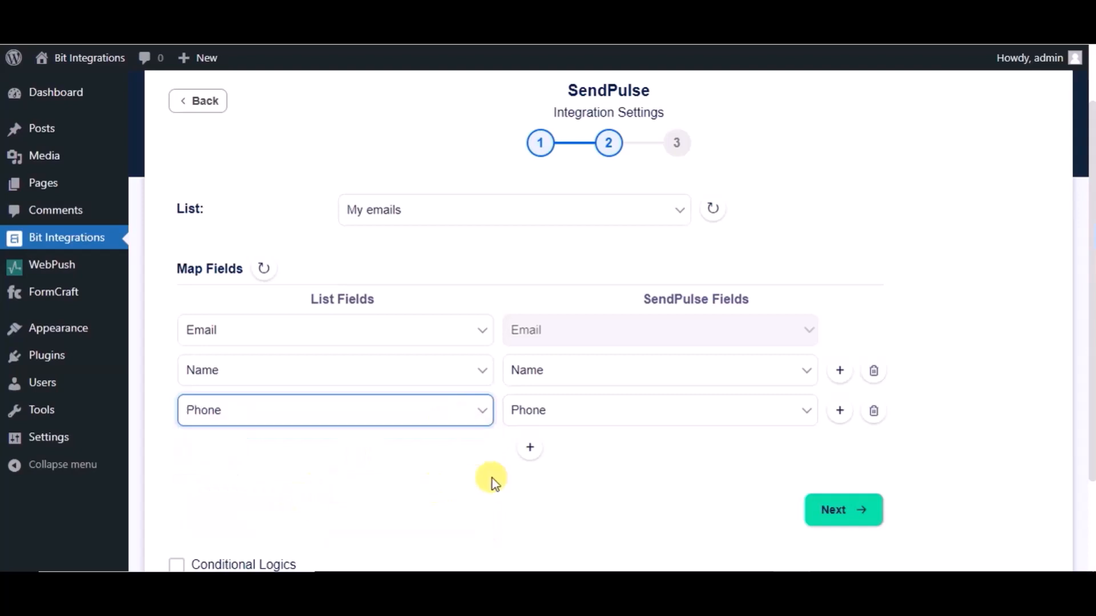
# Finish and save the SendPulse integration, then begin a new Fluent Support ticket
pyautogui.scroll(-2, 489, 482)
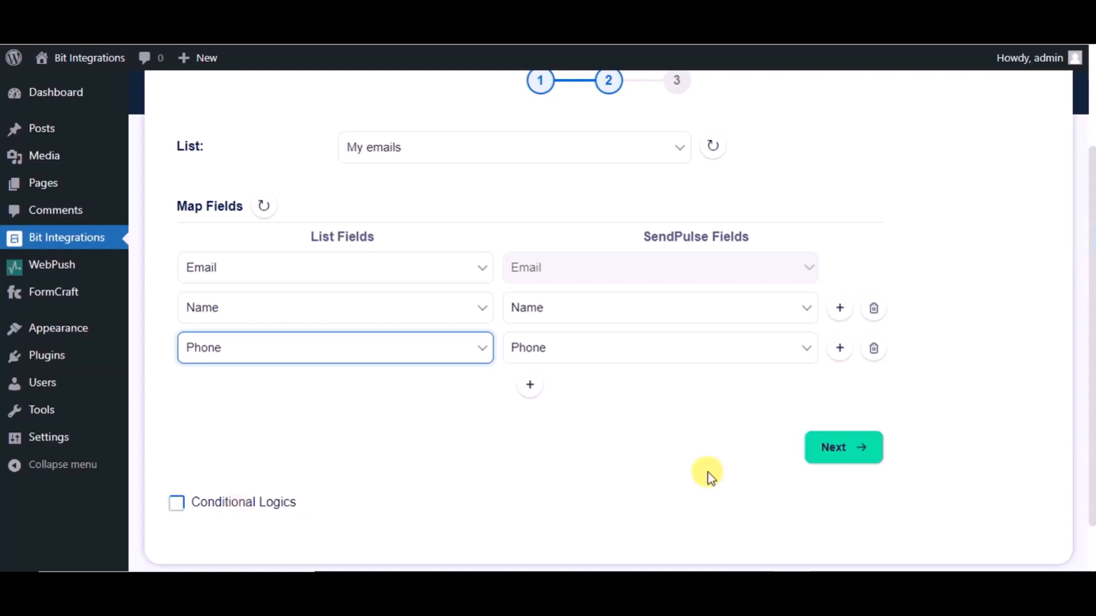
pyautogui.click(876, 450)
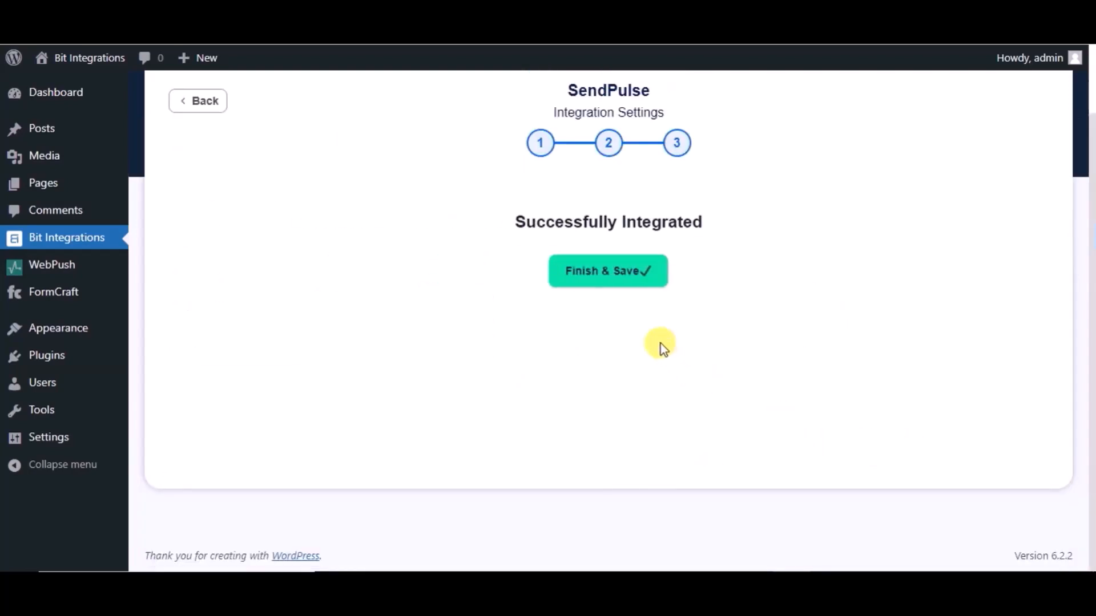
pyautogui.click(612, 286)
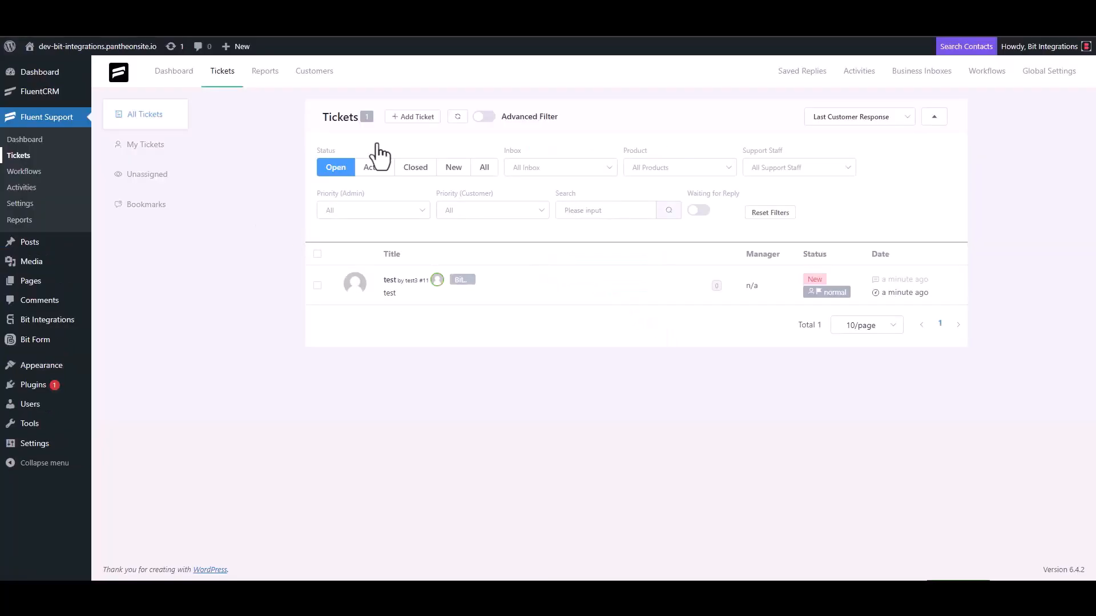
pyautogui.click(412, 117)
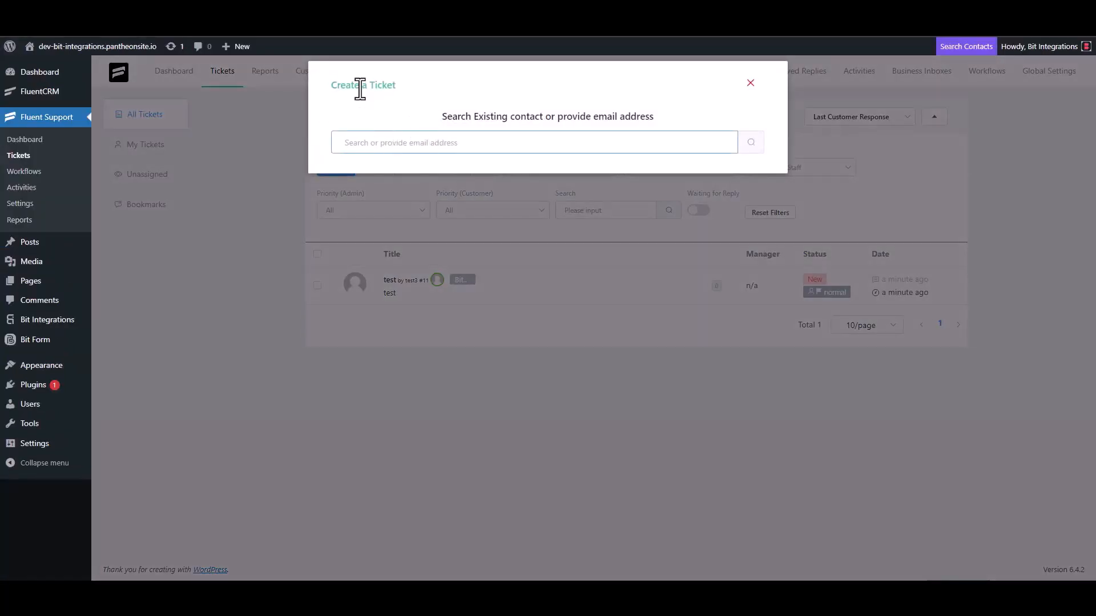
# Search for the contact's e-mail address and choose to create a new contact
pyautogui.doubleClick(399, 137)
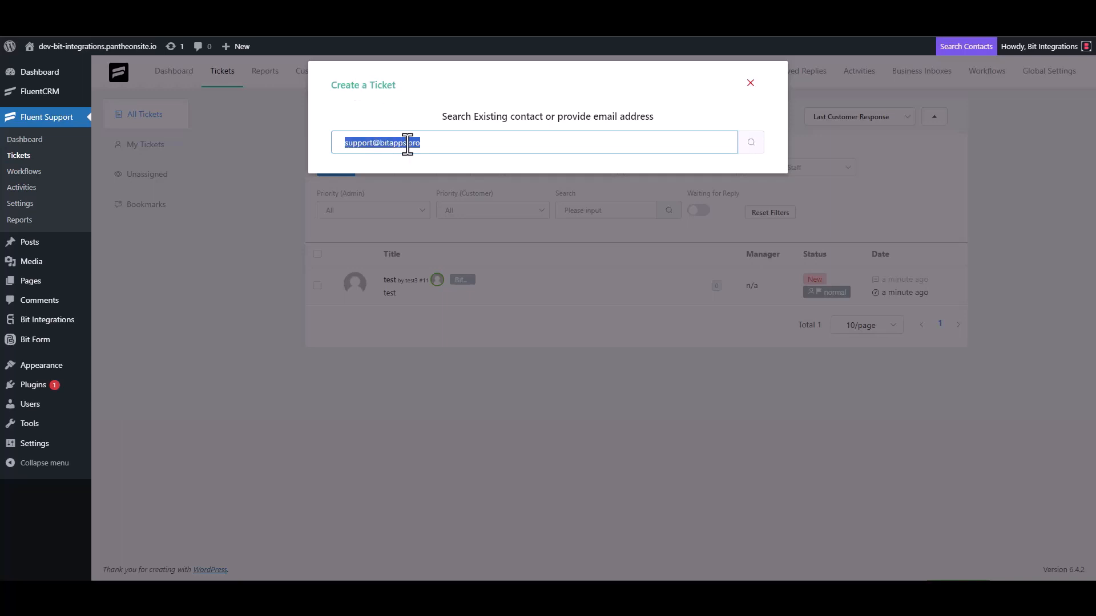
pyautogui.click(577, 140)
pyautogui.click(749, 143)
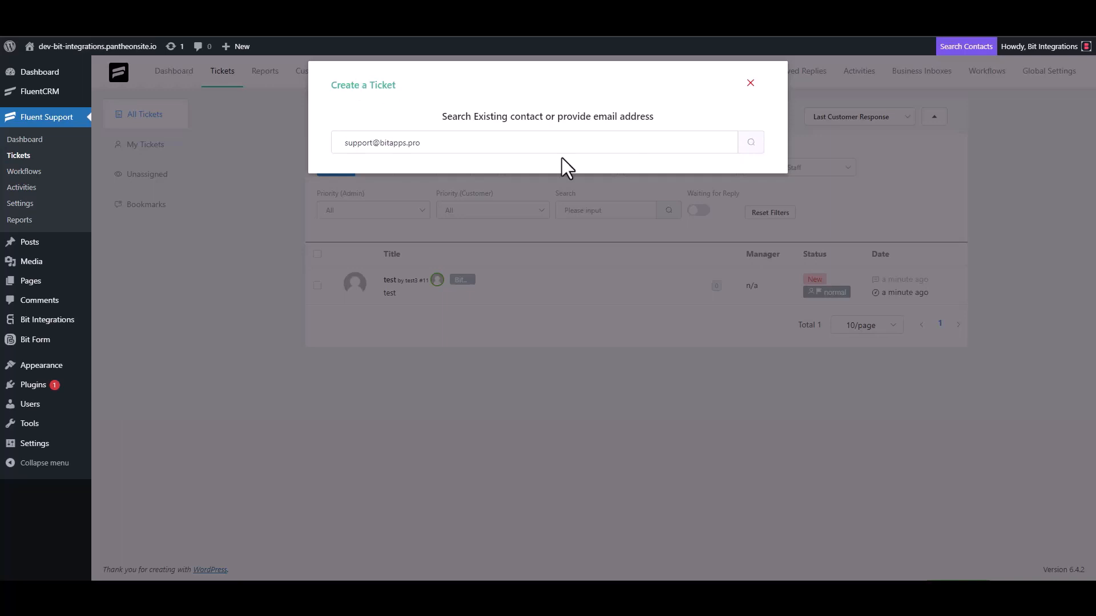
pyautogui.click(349, 224)
# Enter first name 'Bit Integrations' and the contact's e-mail, then continue to the subject
pyautogui.click(358, 227)
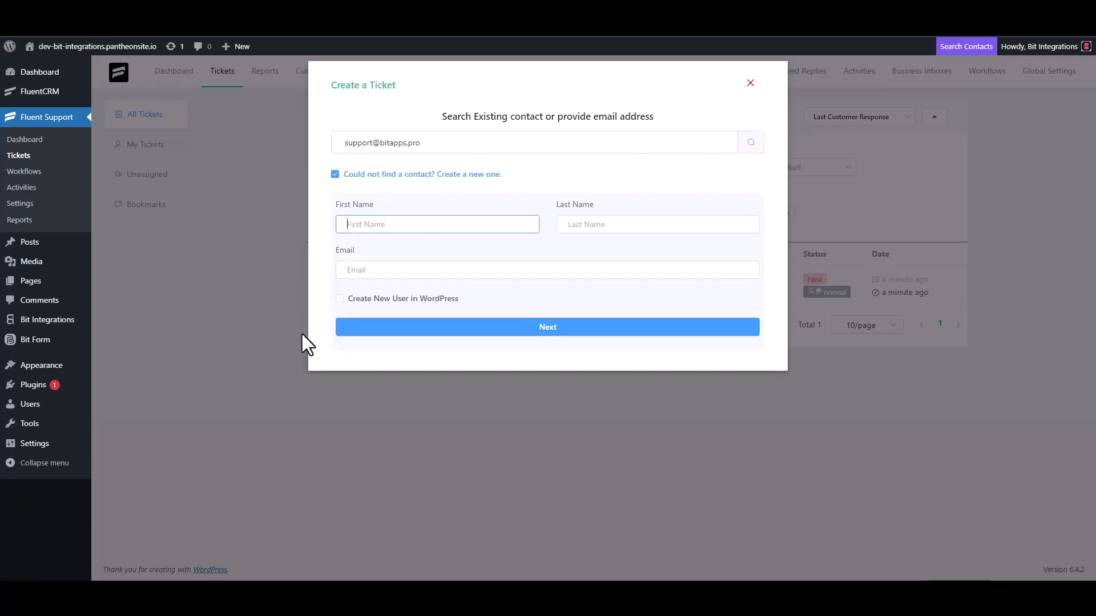
pyautogui.write('Bit Integrations')
pyautogui.click(381, 272)
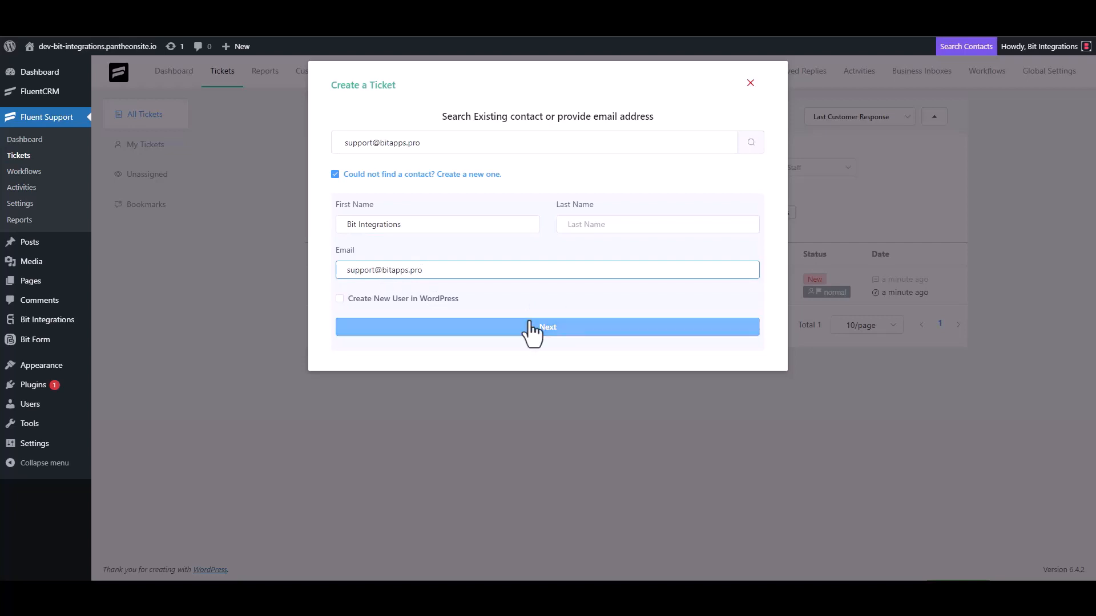
pyautogui.click(549, 329)
pyautogui.click(393, 207)
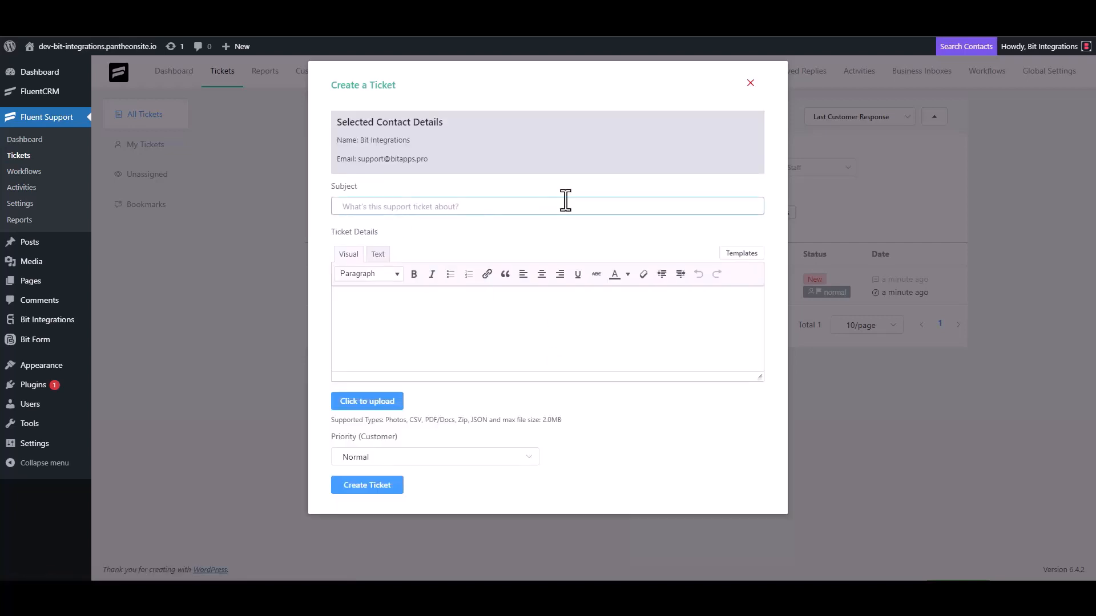
# Clear the stray text and set the ticket subject to 'Bit Integrations'
pyautogui.write('test')
pyautogui.click(379, 322)
pyautogui.write('t')
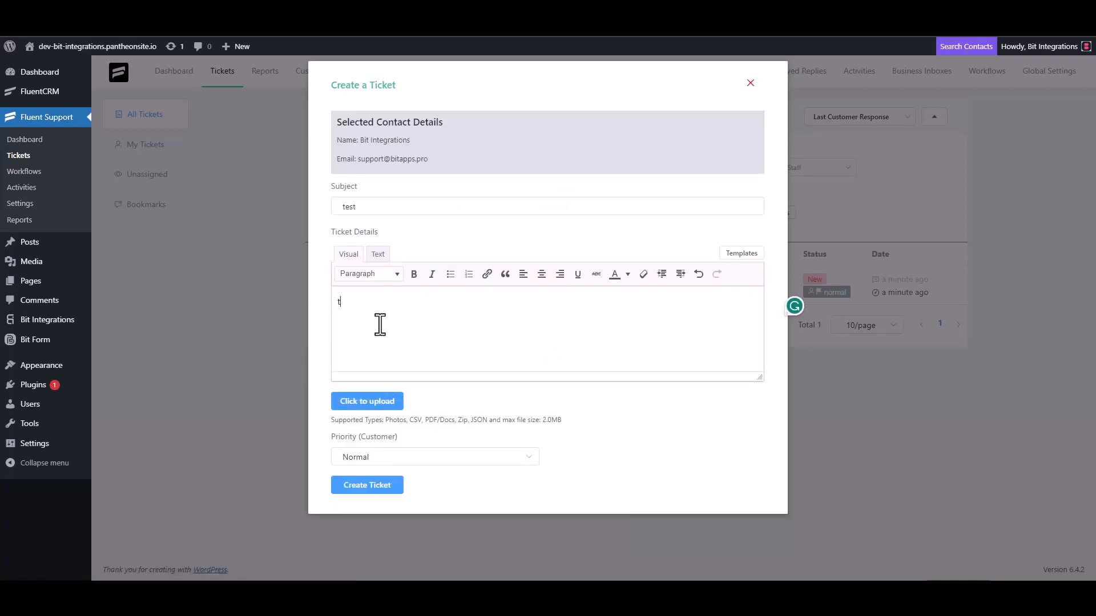
pyautogui.doubleClick(363, 206)
pyautogui.press('BackSpace')
pyautogui.click(365, 317)
pyautogui.press('BackSpace')
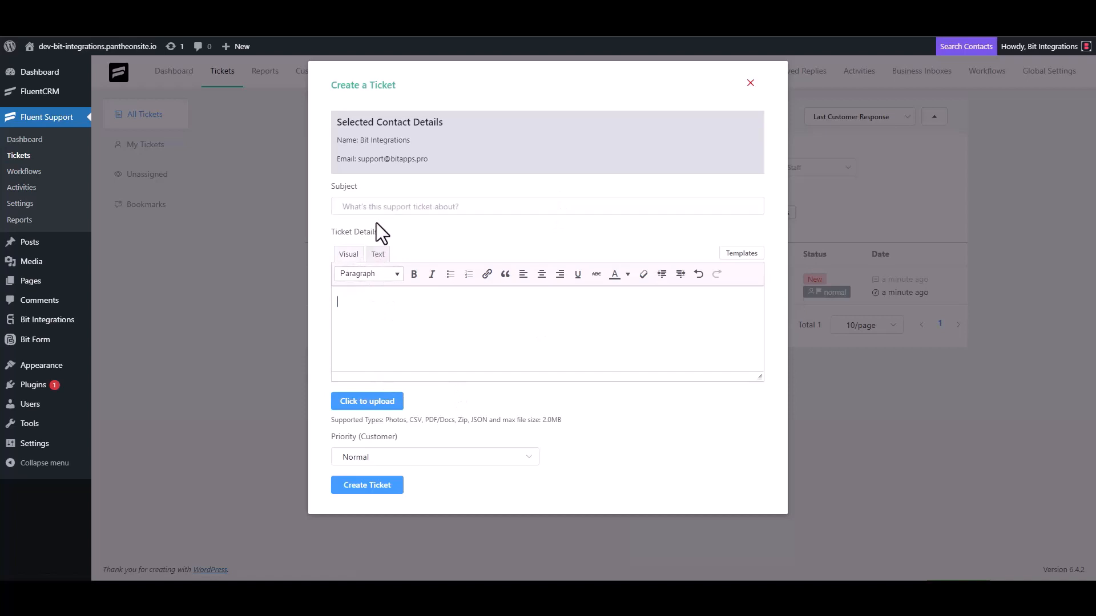
pyautogui.click(388, 207)
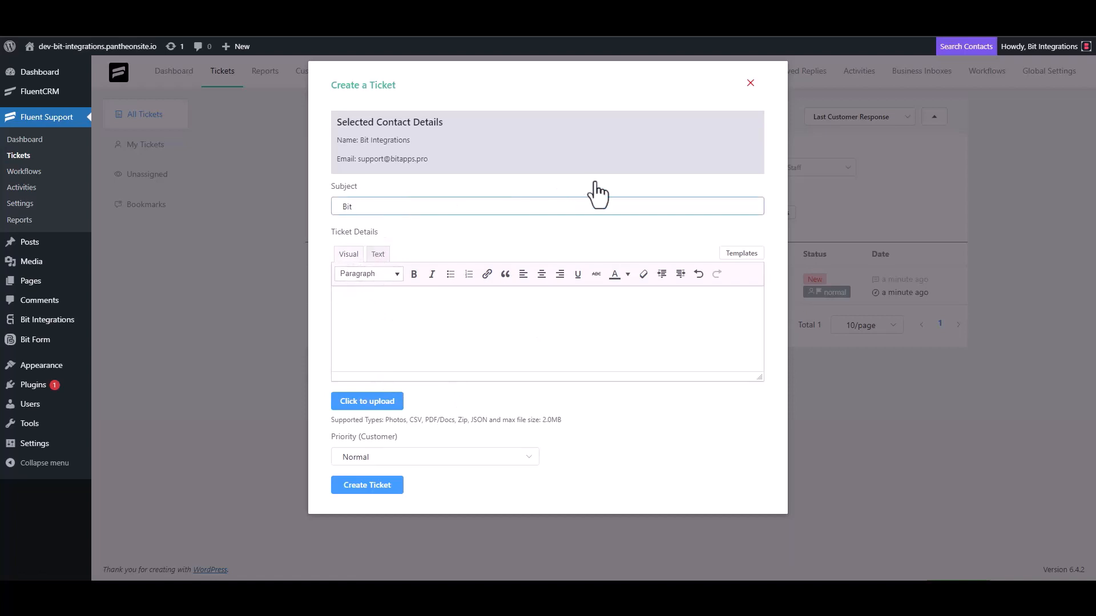
pyautogui.write('Integrations')
# Copy the subject into Ticket Details and create the ticket
pyautogui.tripleClick(415, 209)
pyautogui.hotkey('ctrl', 'c')
pyautogui.click(392, 299)
pyautogui.hotkey('ctrl', 'v')
pyautogui.click(367, 485)
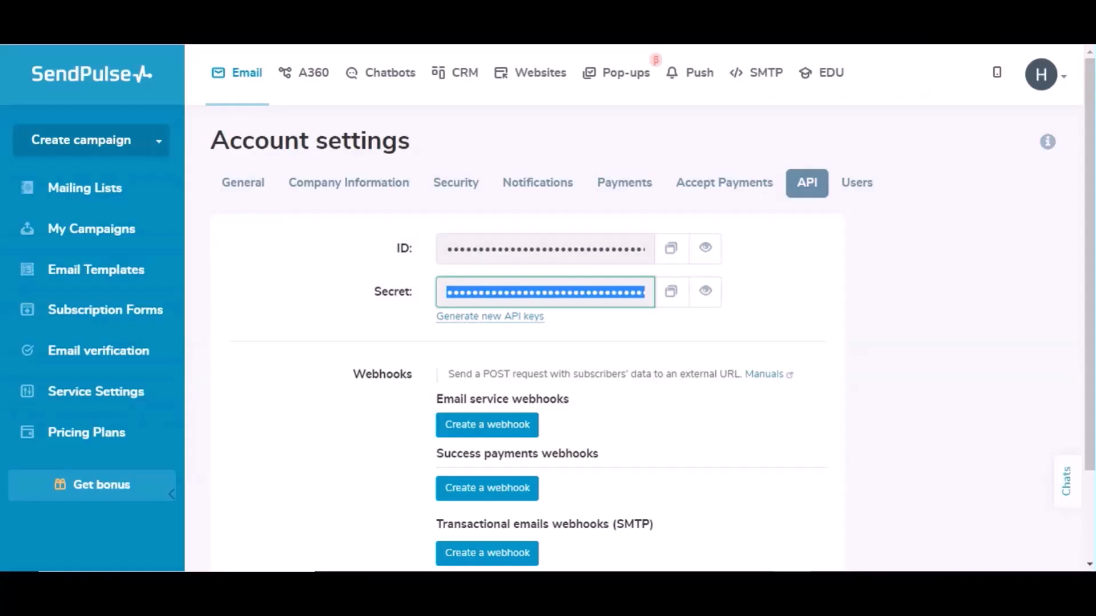
# View the My emails mailing list's contacts to confirm the new Bit Integrations contact with phone appears
pyautogui.click(86, 188)
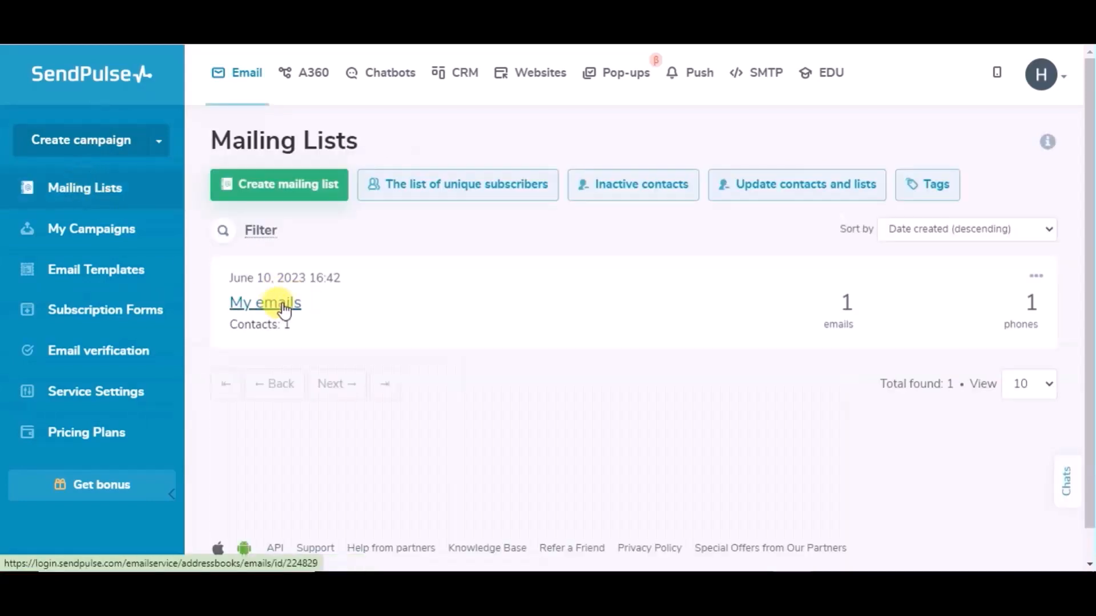
pyautogui.click(266, 316)
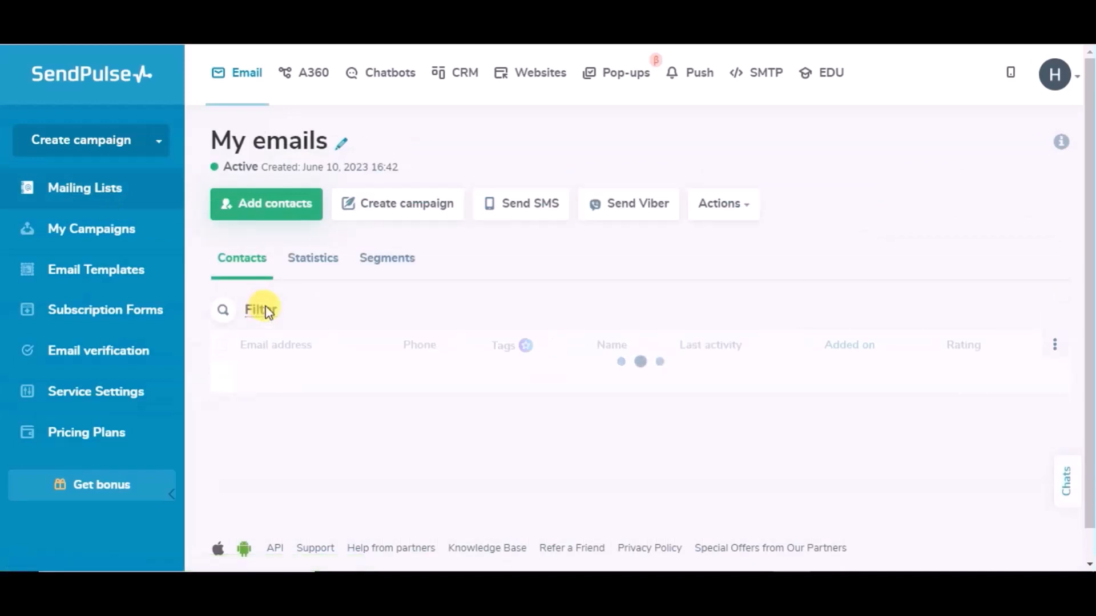
pyautogui.scroll(-2, 361, 319)
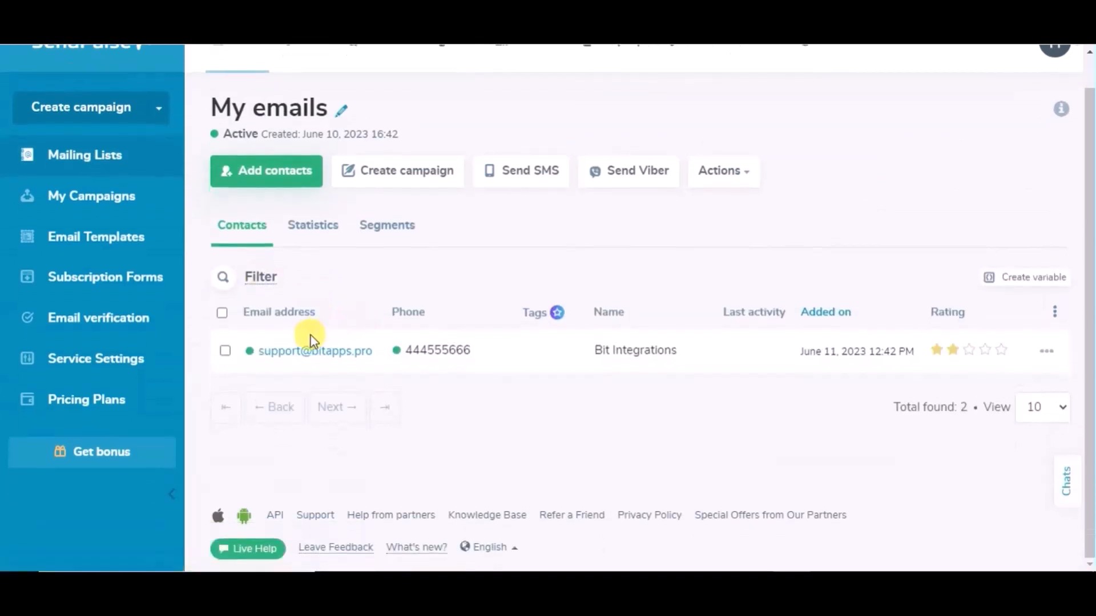